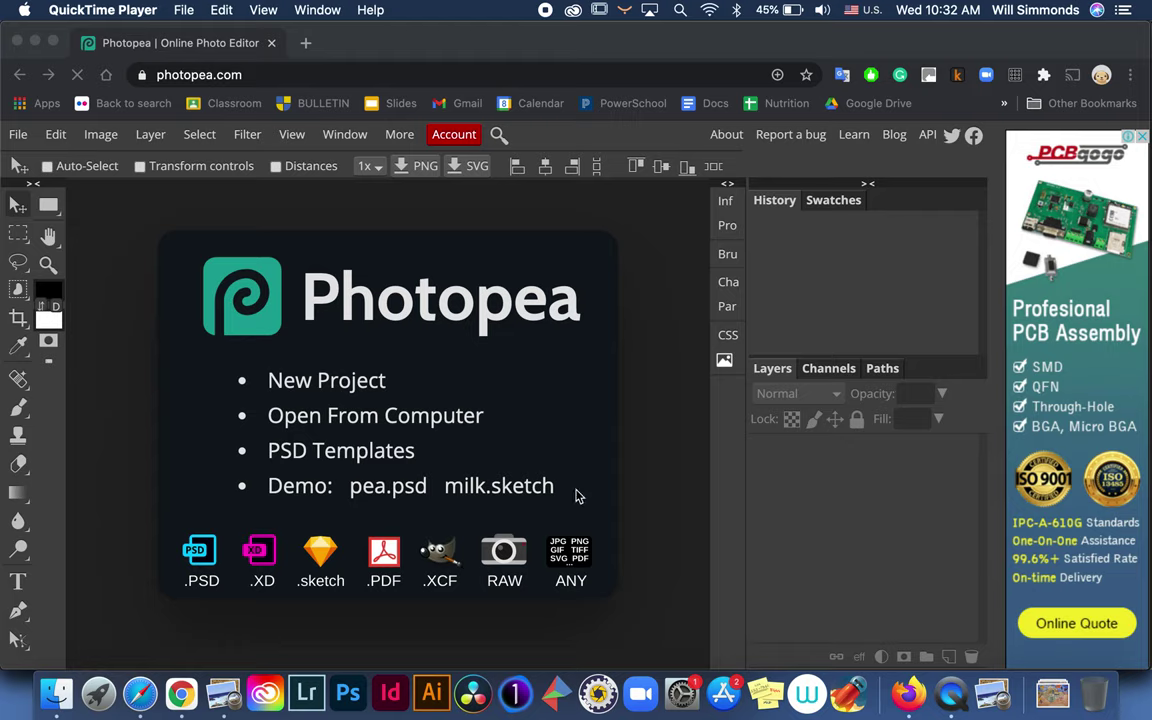
# Step: Bring the Chrome window with Photopea forward and start opening images from the computer
pyautogui.click(474, 424)
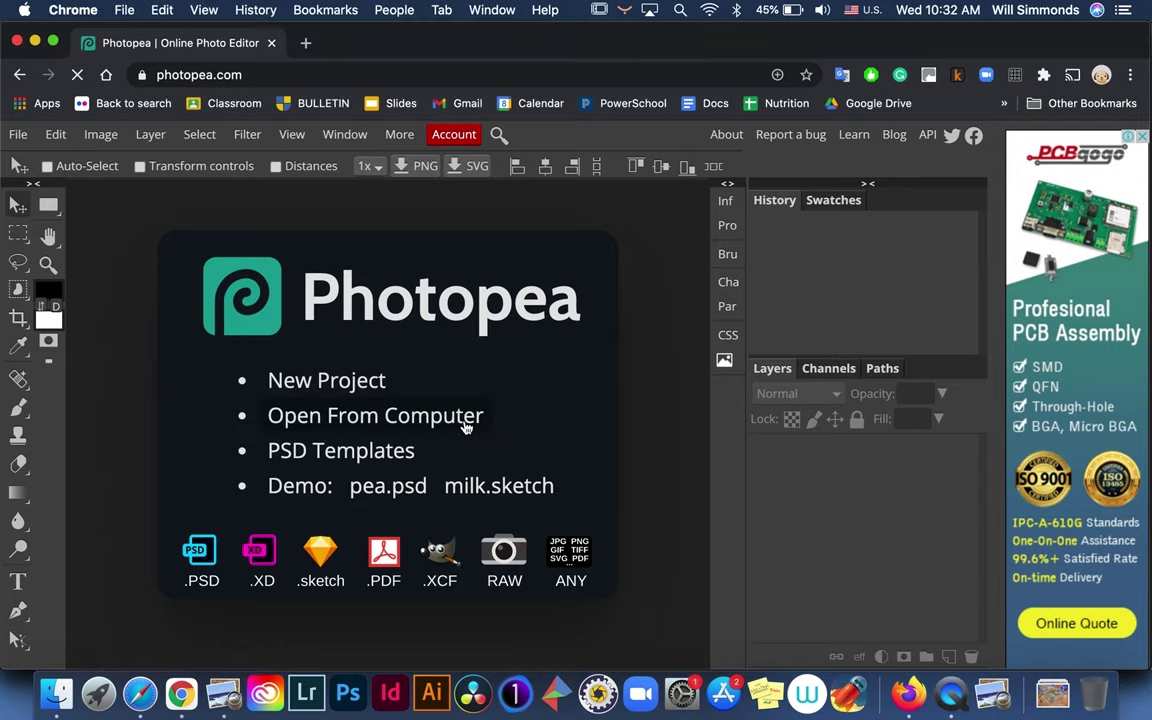
pyautogui.click(465, 425)
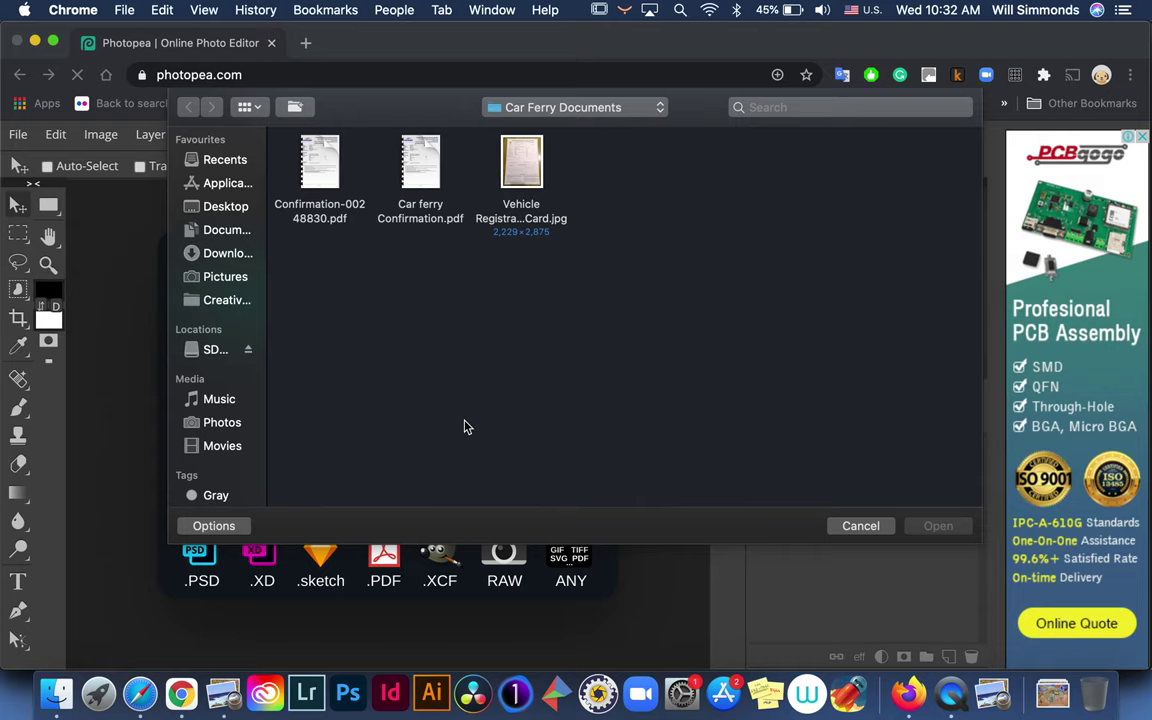
# Step: Preview a photo in Downloads, then open DSCF4922, DSCF4923, DSCF4924 and DSCF4925.JPG together
pyautogui.click(229, 256)
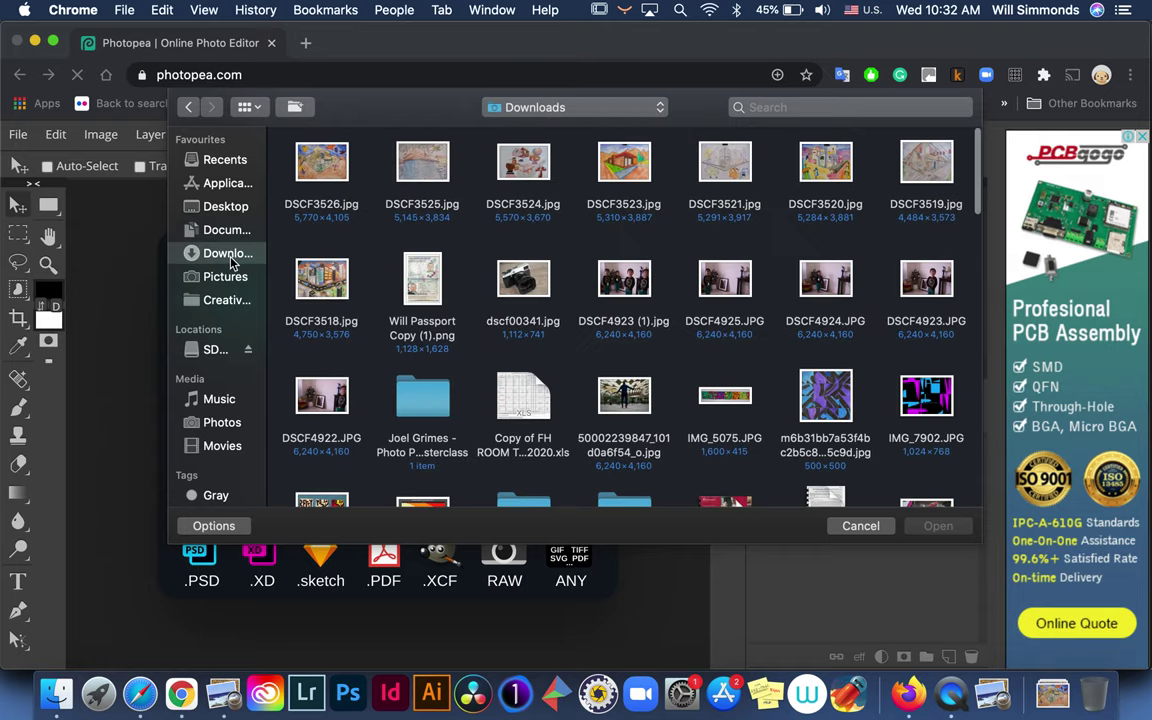
pyautogui.click(630, 287)
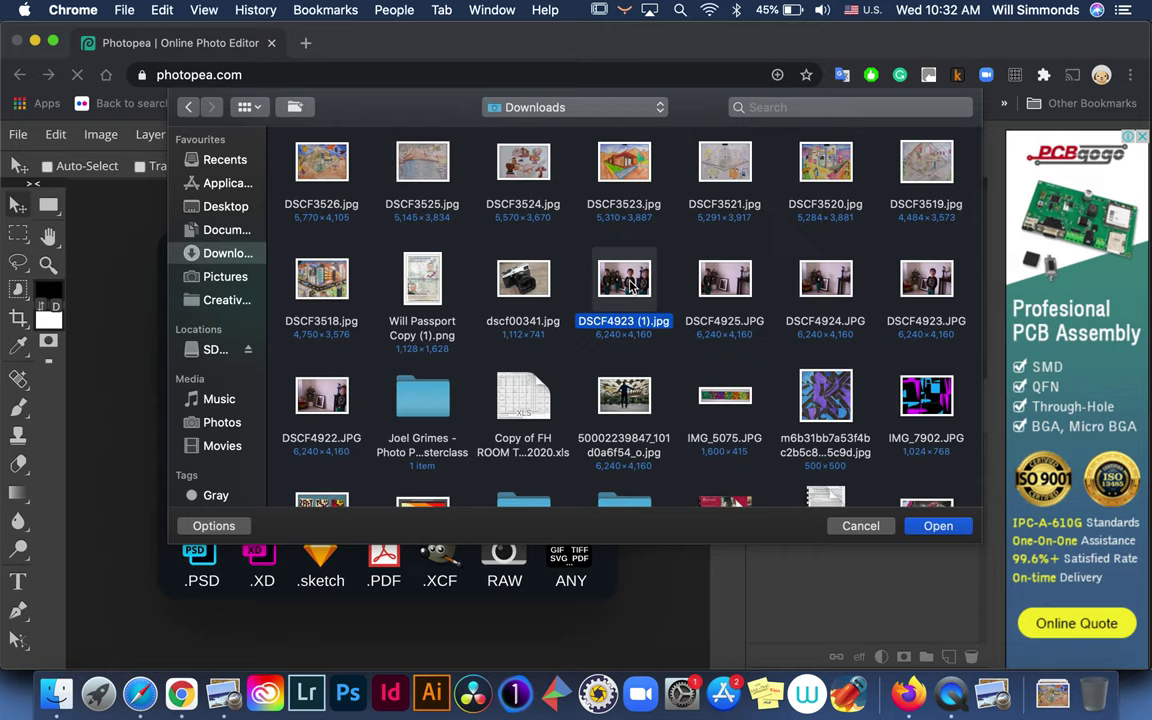
pyautogui.press('space')
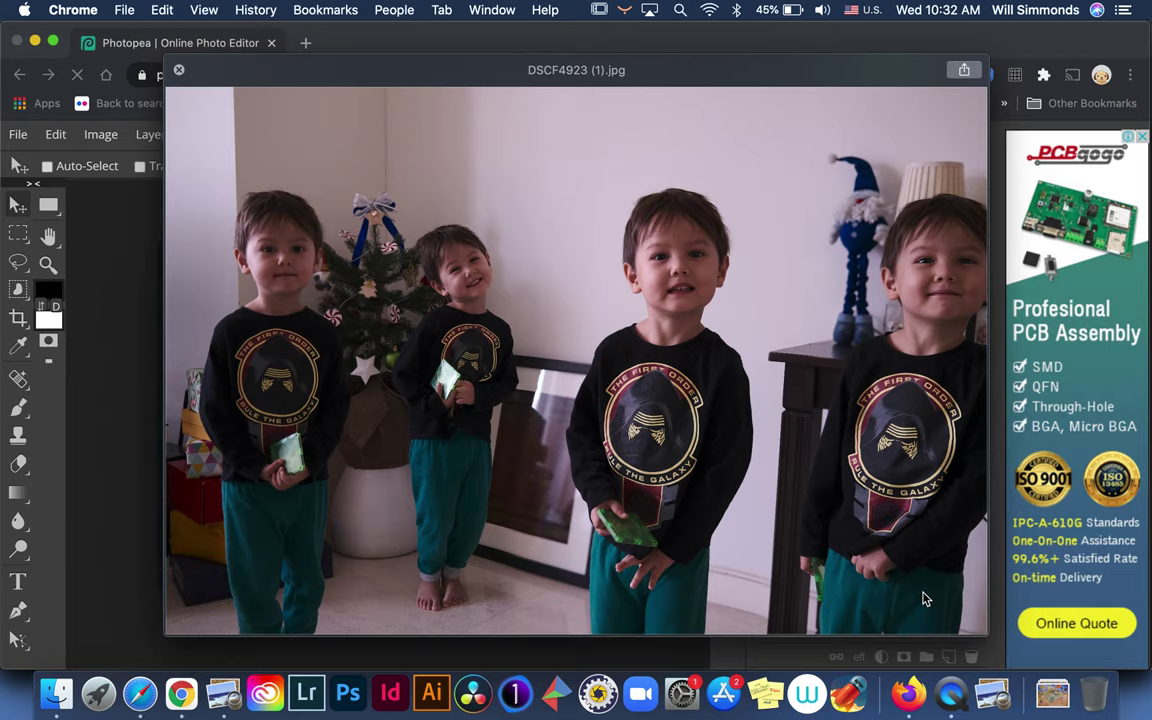
pyautogui.press('space')
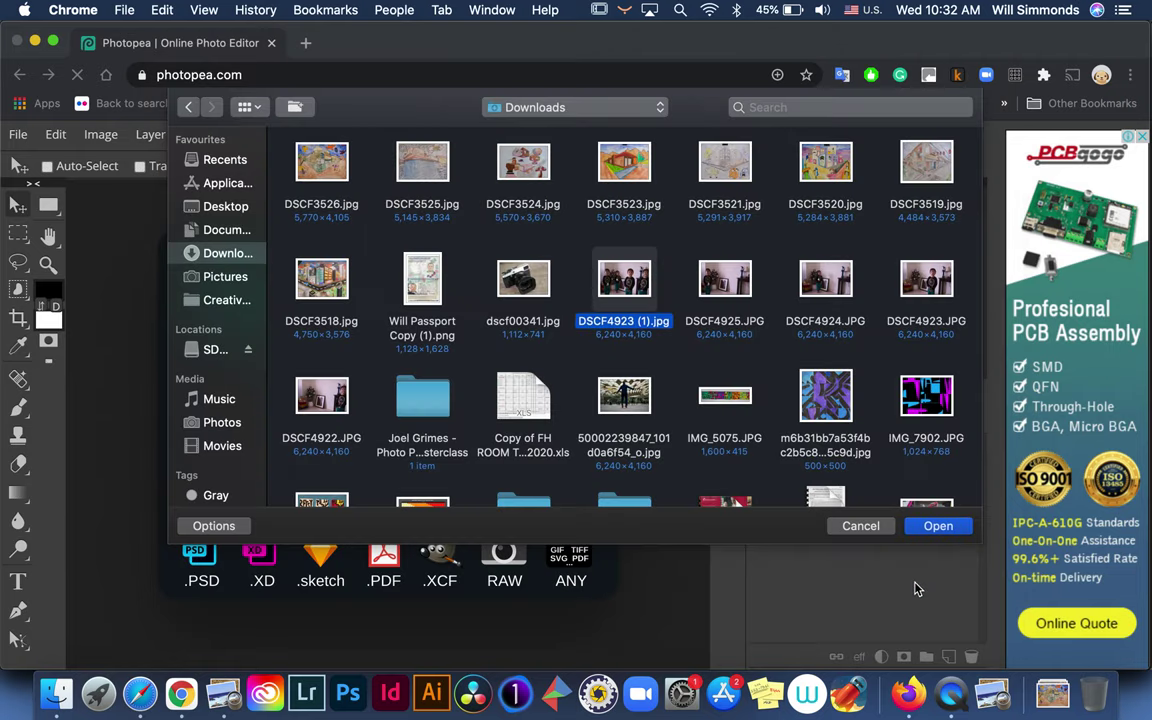
pyautogui.click(738, 287)
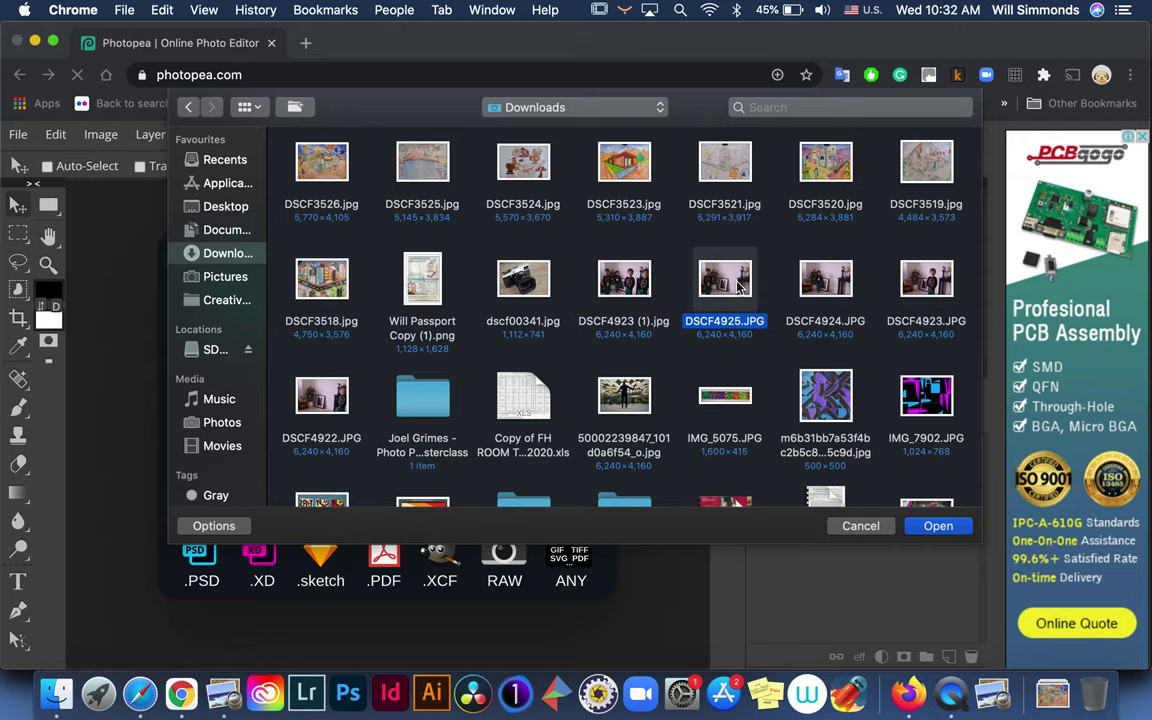
pyautogui.keyDown('shift'); pyautogui.click(812, 288); pyautogui.keyUp('shift')
pyautogui.keyDown('shift'); pyautogui.click(935, 291); pyautogui.keyUp('shift')
pyautogui.keyDown('shift'); pyautogui.click(303, 366); pyautogui.keyUp('shift')
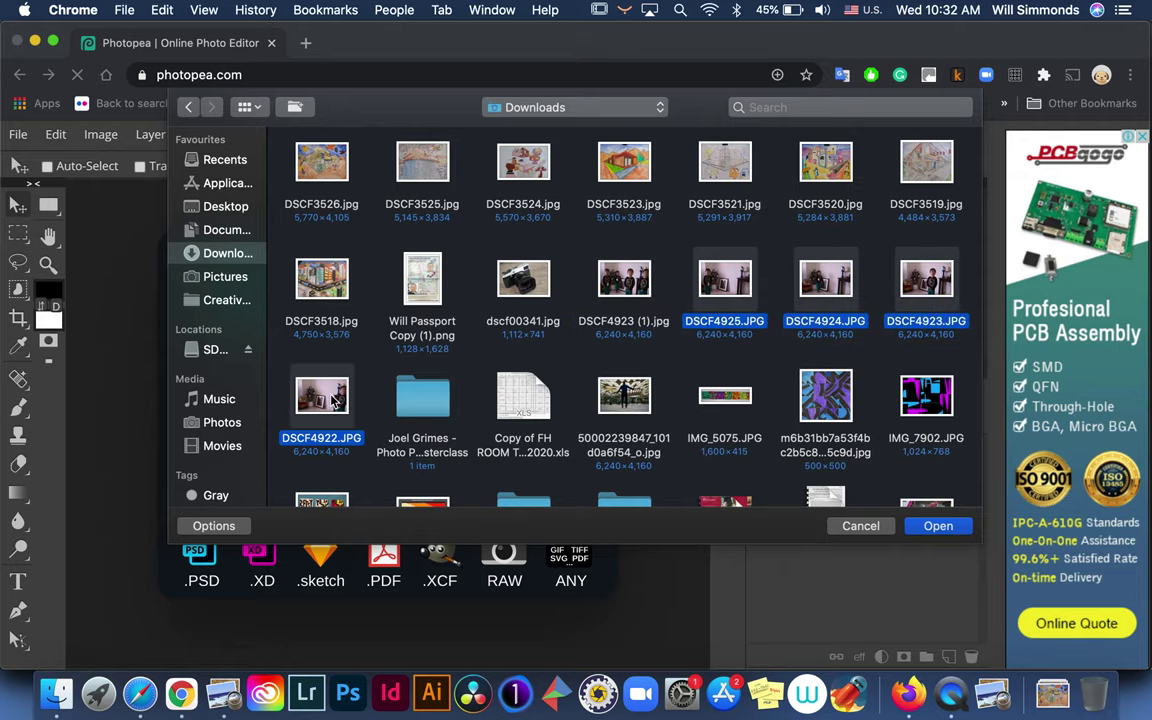
pyautogui.click(938, 526)
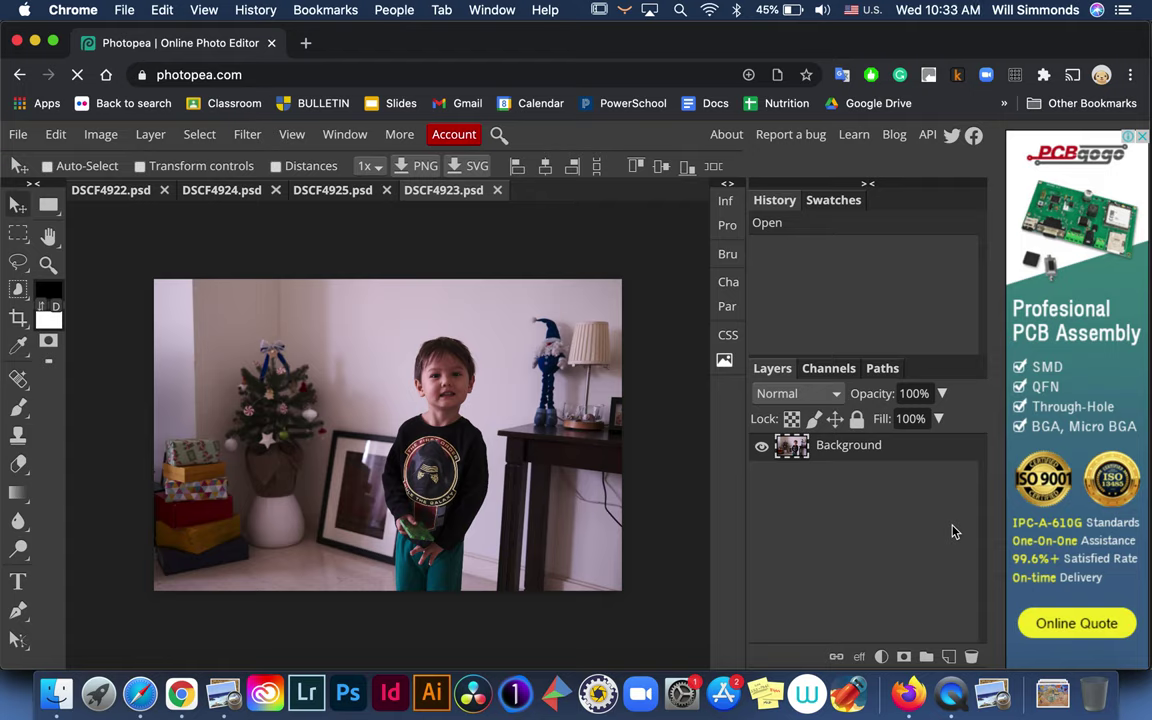
# Step: Look through the four photo tabs: DSCF4925, DSCF4924, DSCF4922 and DSCF4923
pyautogui.click(347, 198)
pyautogui.click(218, 194)
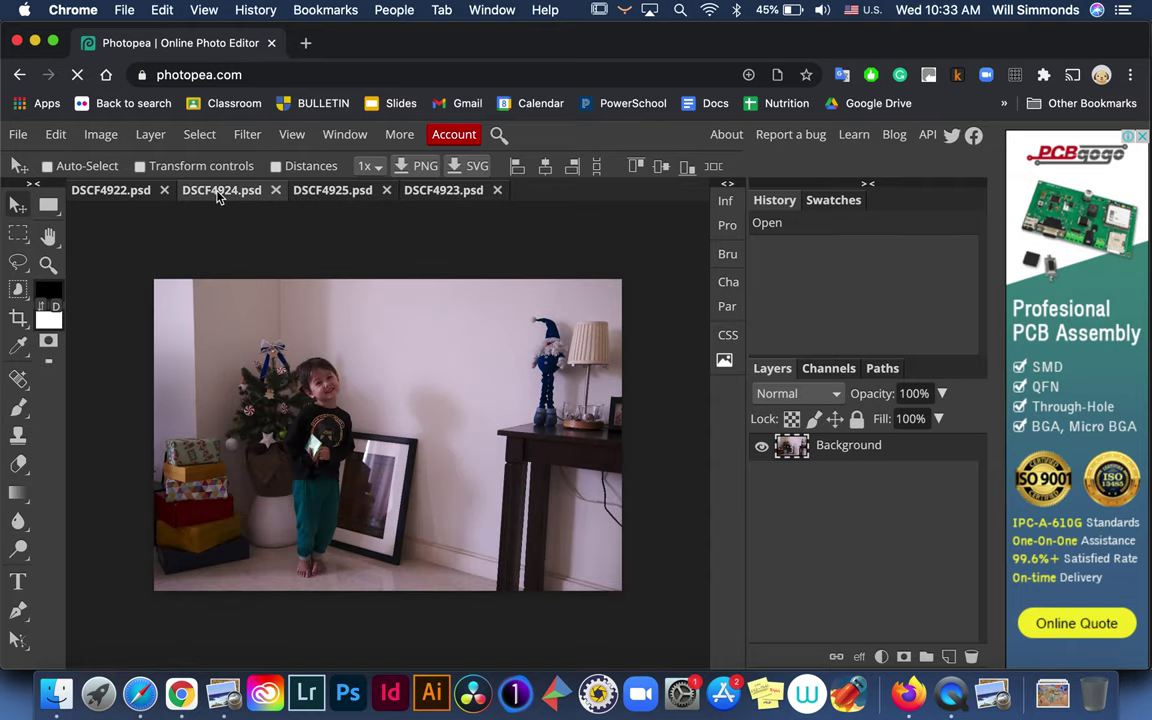
pyautogui.click(130, 194)
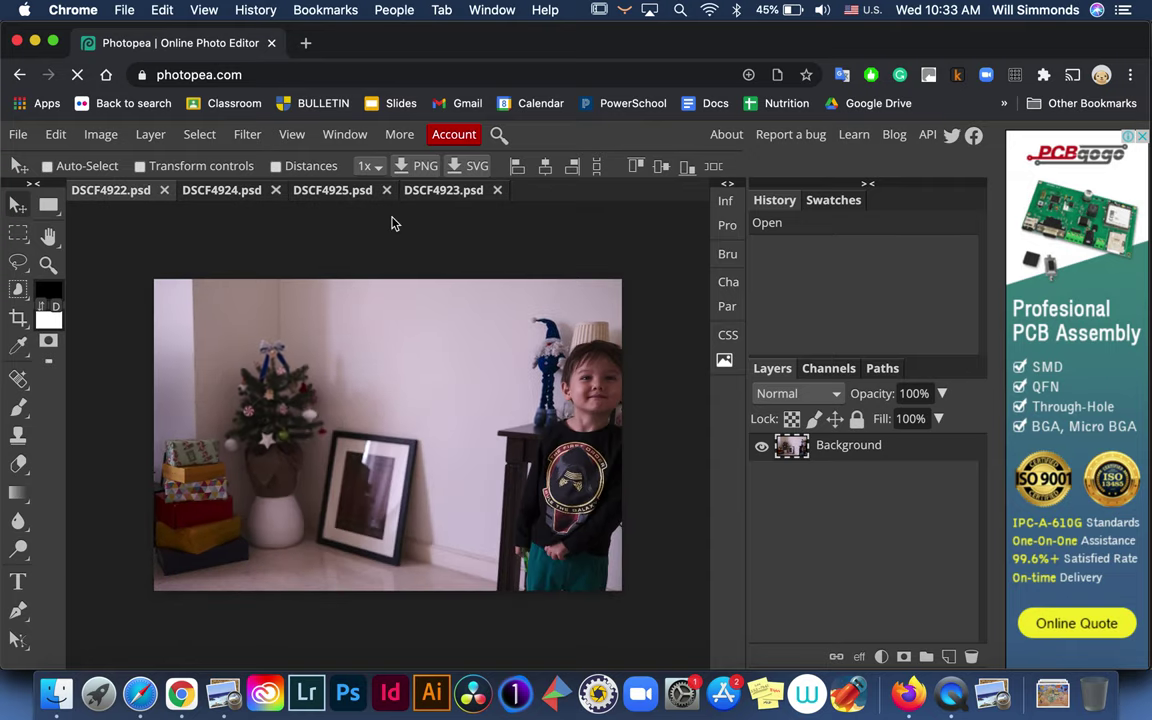
pyautogui.click(456, 199)
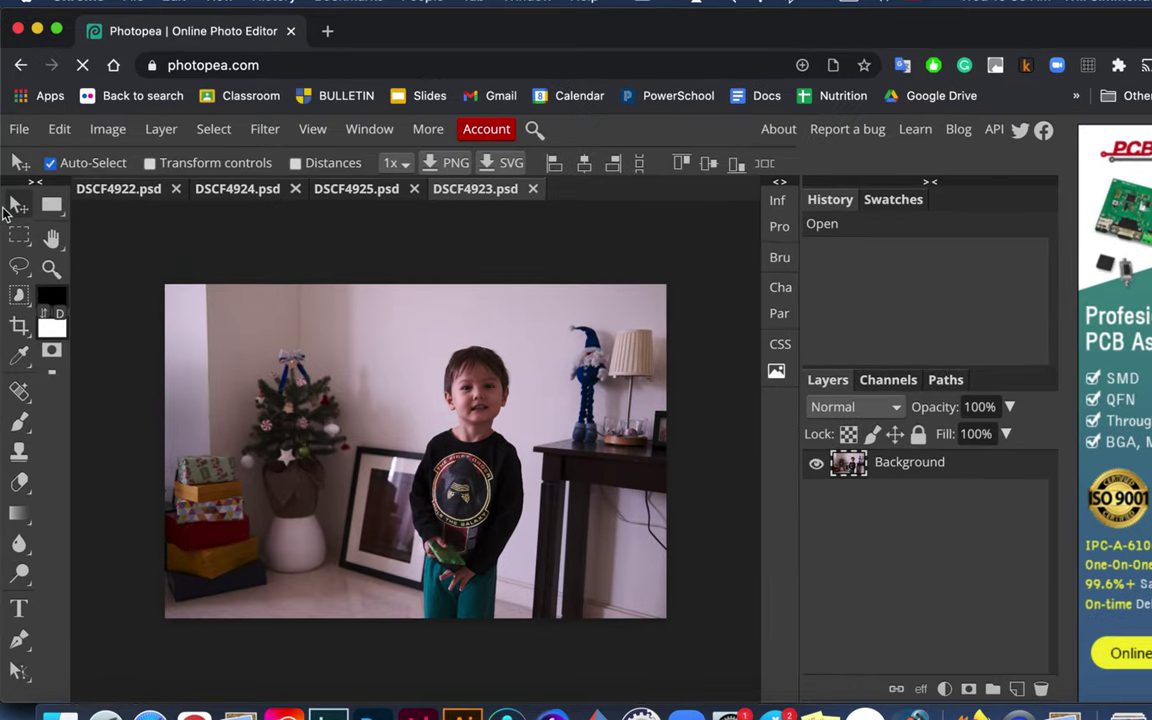
# Step: Copy the DSCF4923 photo into the DSCF4925 document as a layer, then close DSCF4923
pyautogui.click(17, 207)
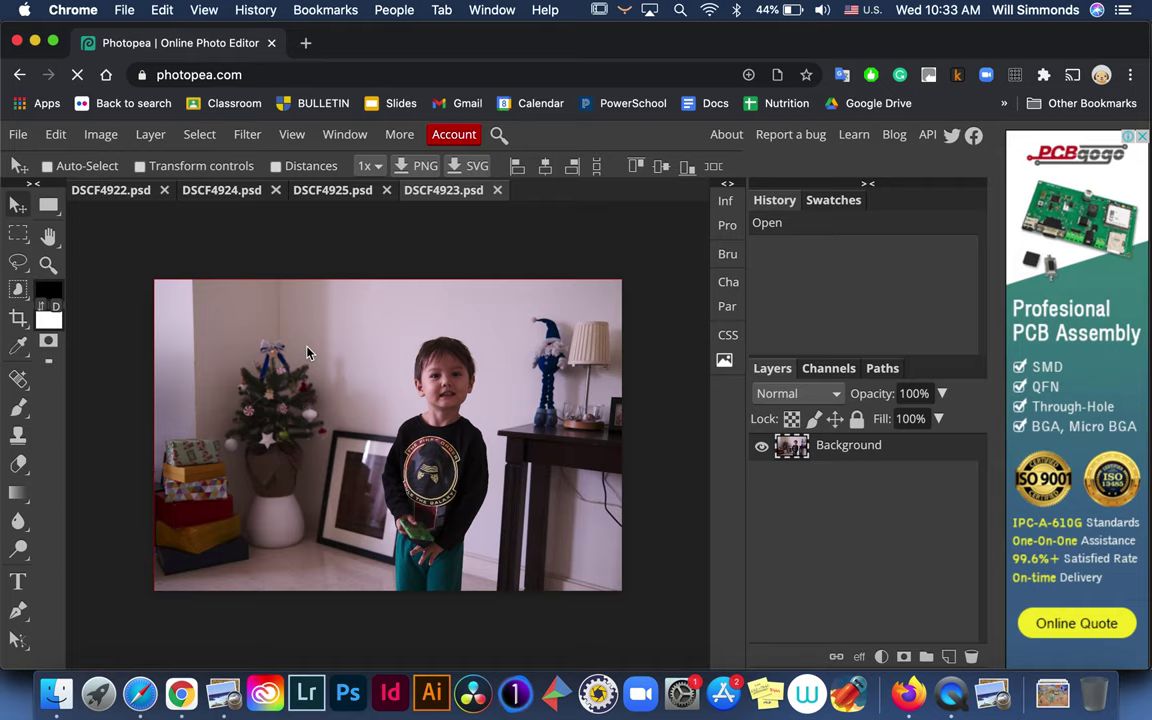
pyautogui.moveTo(307, 352); pyautogui.dragTo(265, 323)
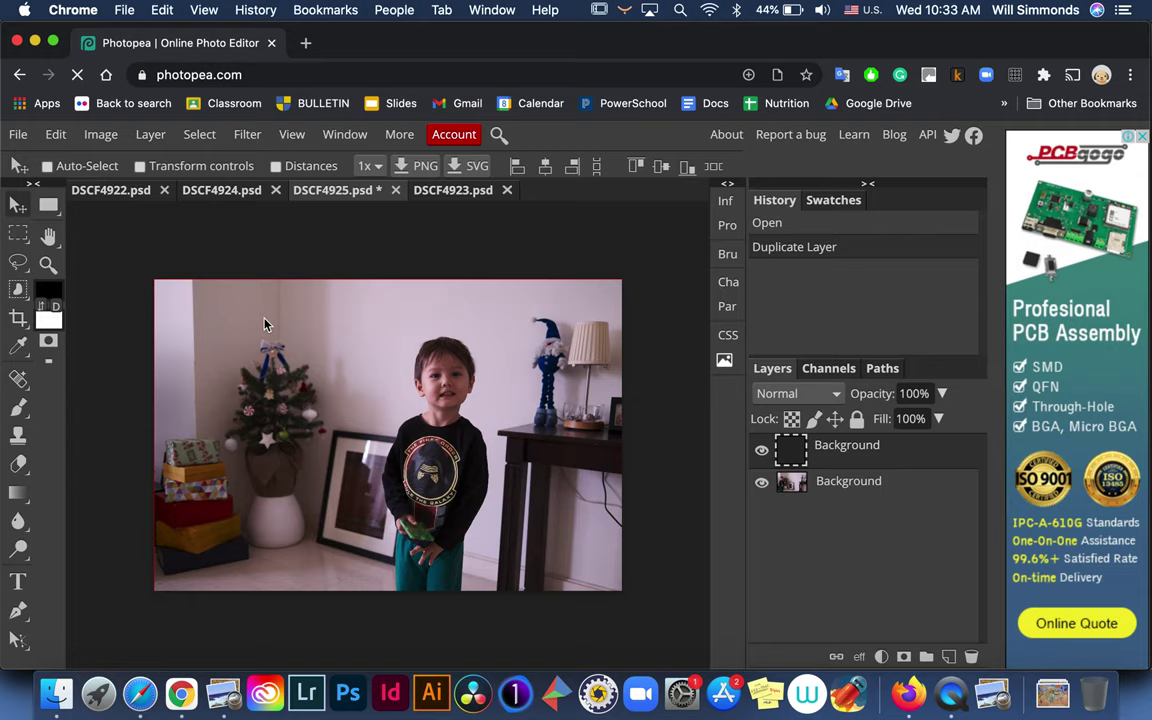
pyautogui.moveTo(265, 323); pyautogui.dragTo(265, 323)
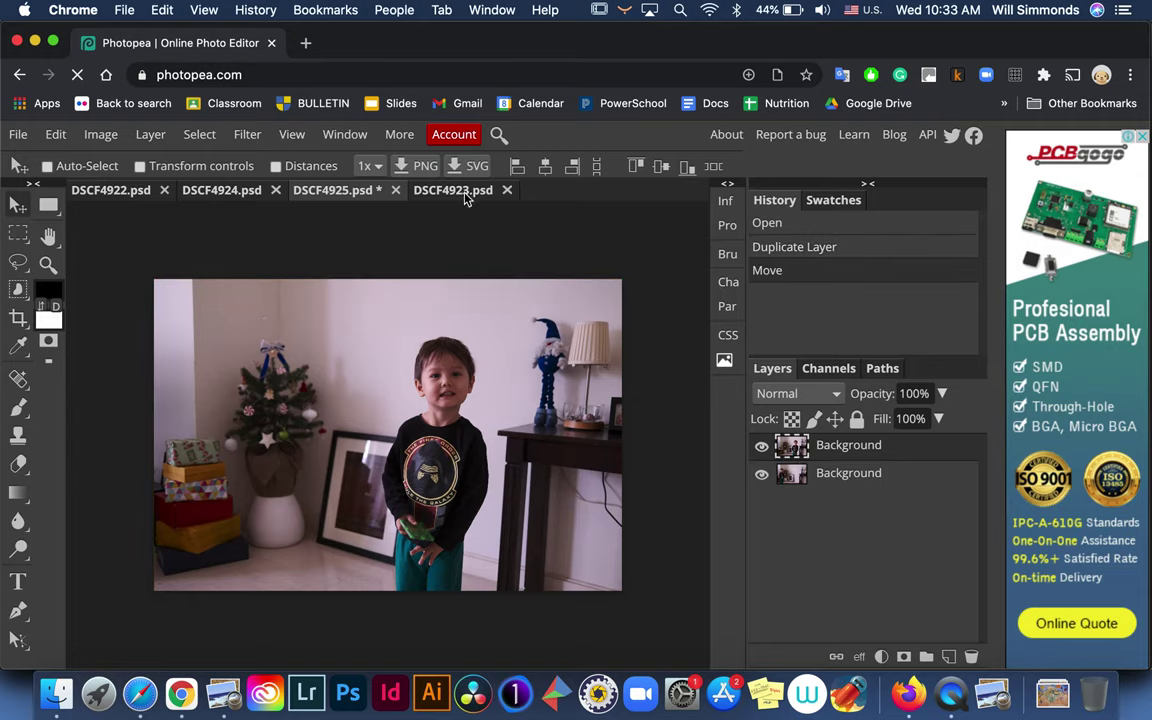
pyautogui.press('F12')
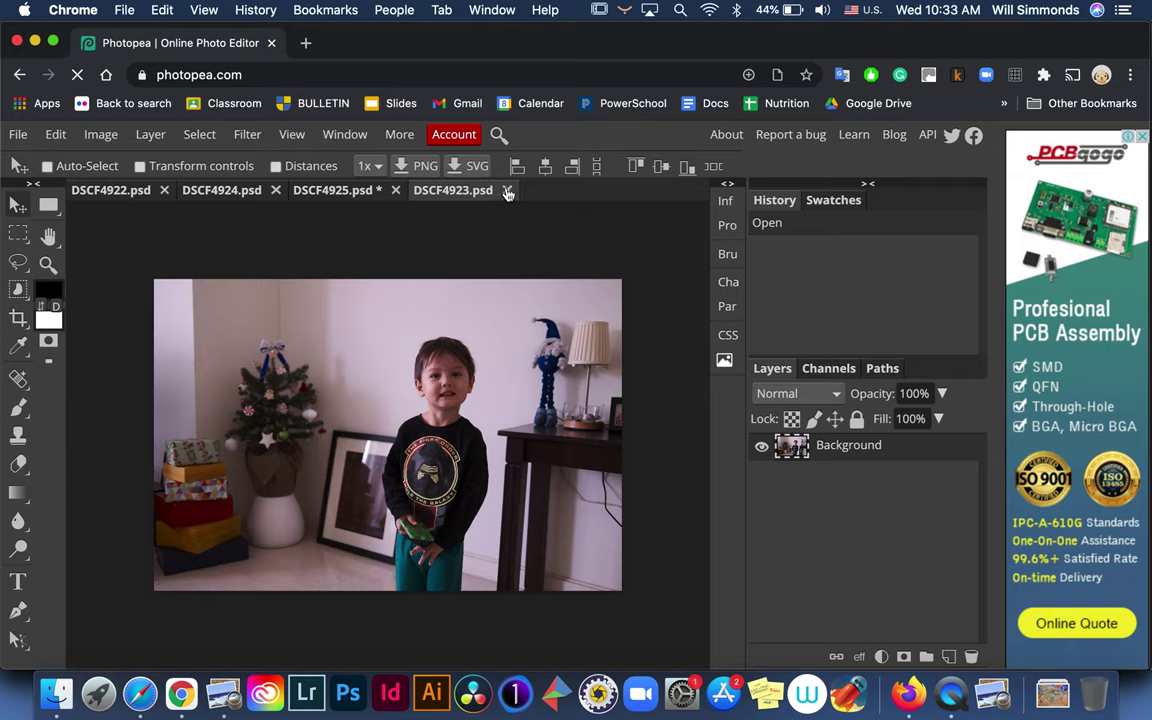
pyautogui.click(505, 191)
# Step: Copy DSCF4924 and DSCF4922 into DSCF4925 as layers, closing the DSCF4924 document
pyautogui.click(230, 190)
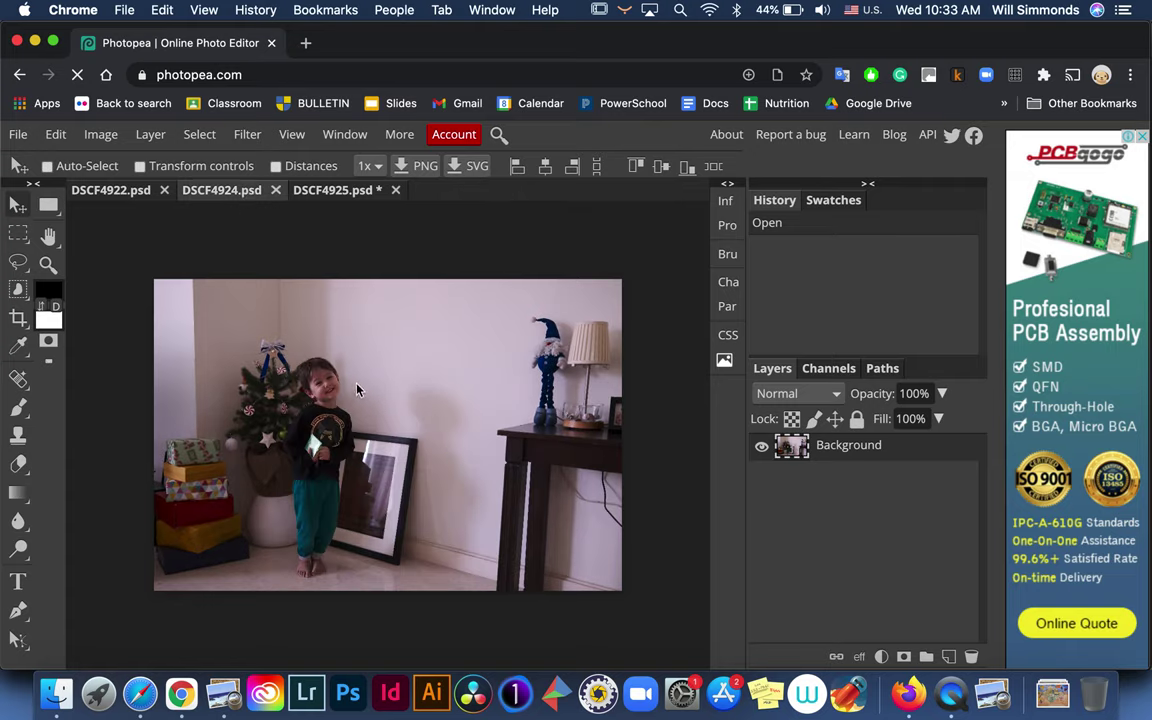
pyautogui.moveTo(340, 318); pyautogui.dragTo(311, 362)
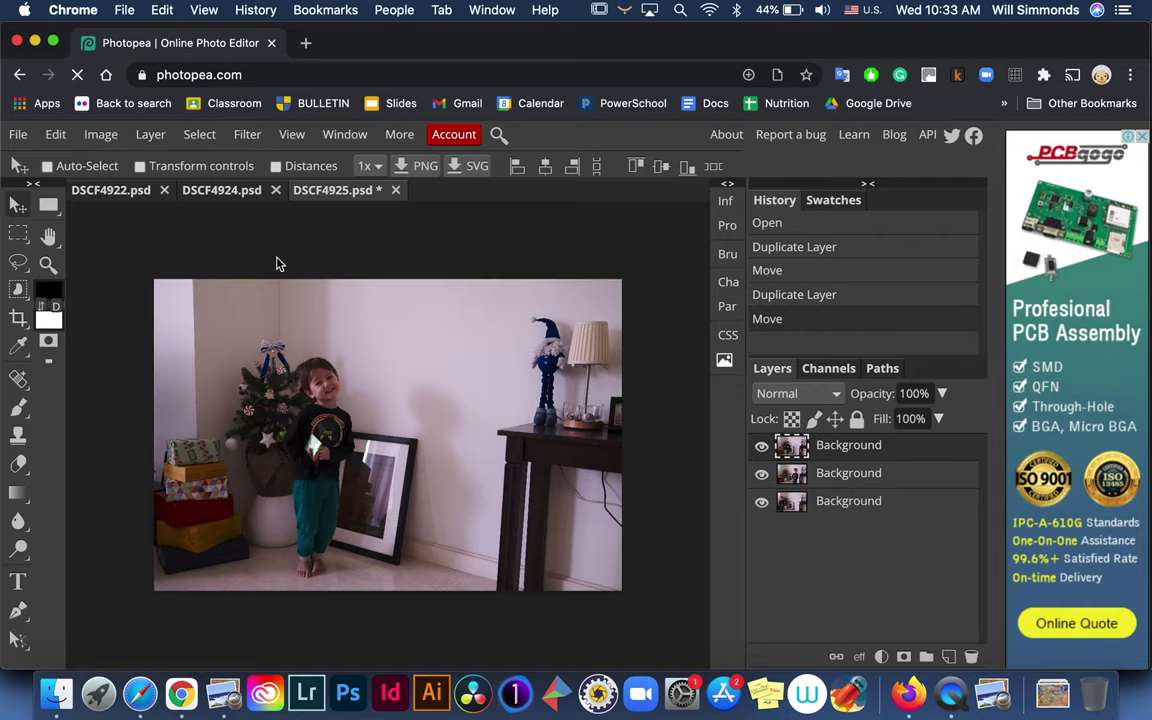
pyautogui.click(275, 190)
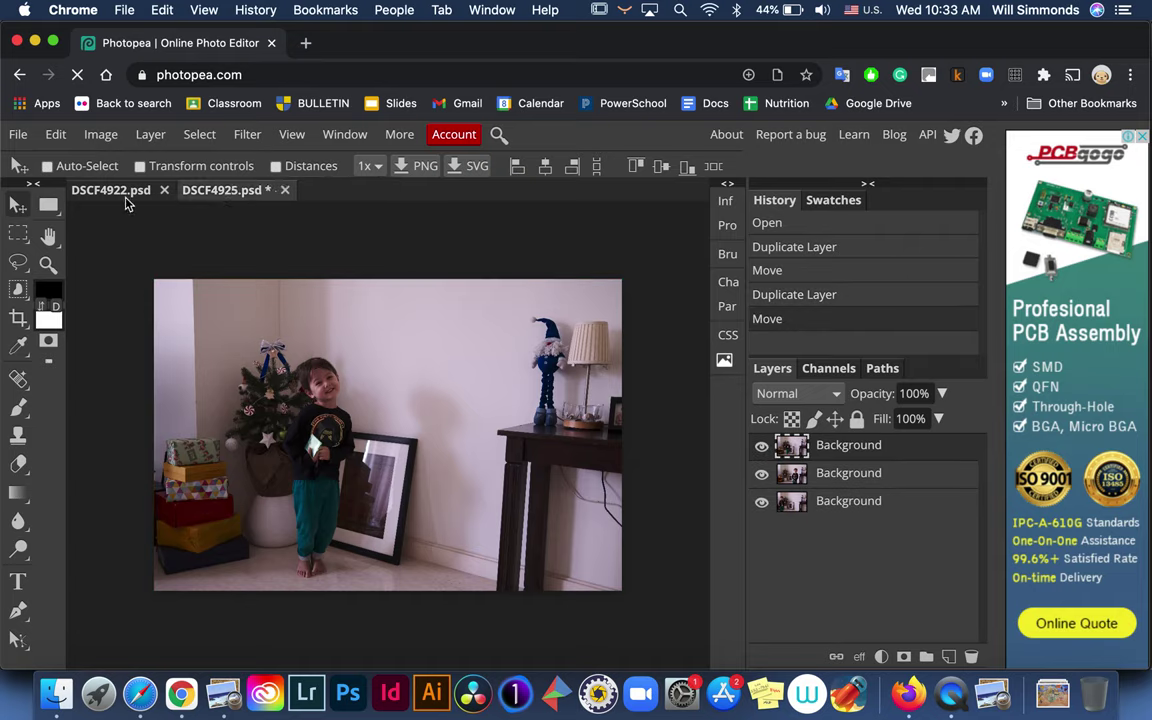
pyautogui.click(116, 186)
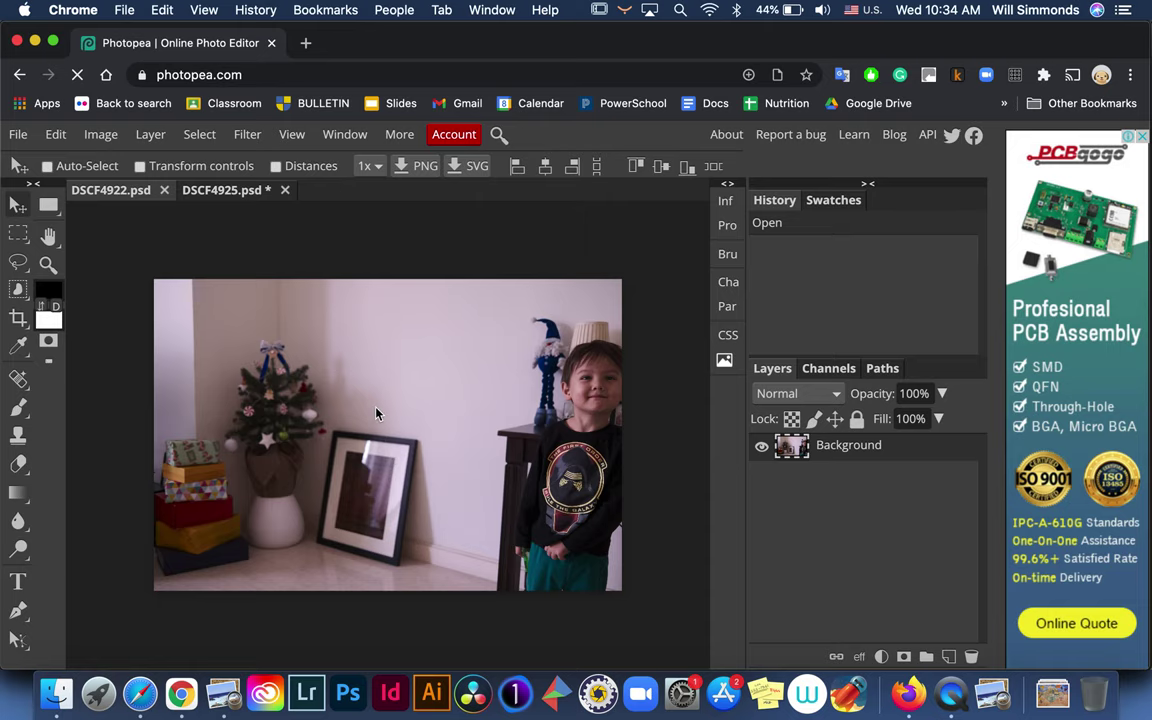
pyautogui.moveTo(360, 365); pyautogui.dragTo(349, 424)
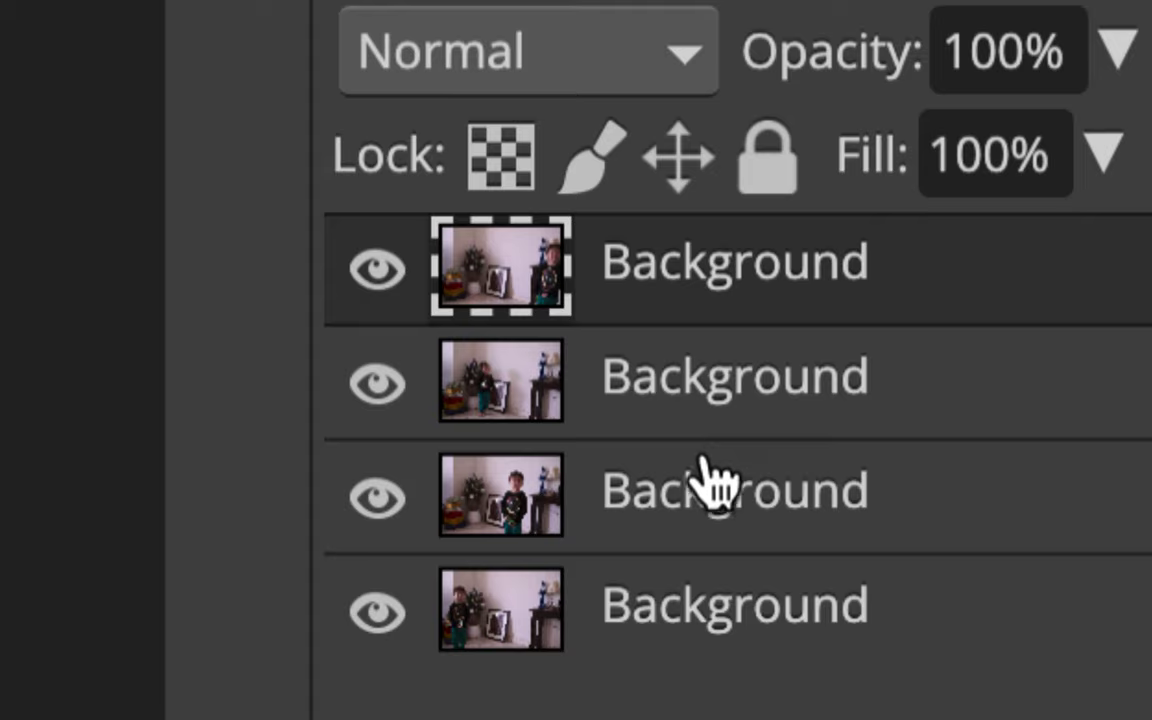
# Step: Raise the third Background layer and move the bottom layer into third place in the stack
pyautogui.click(632, 500)
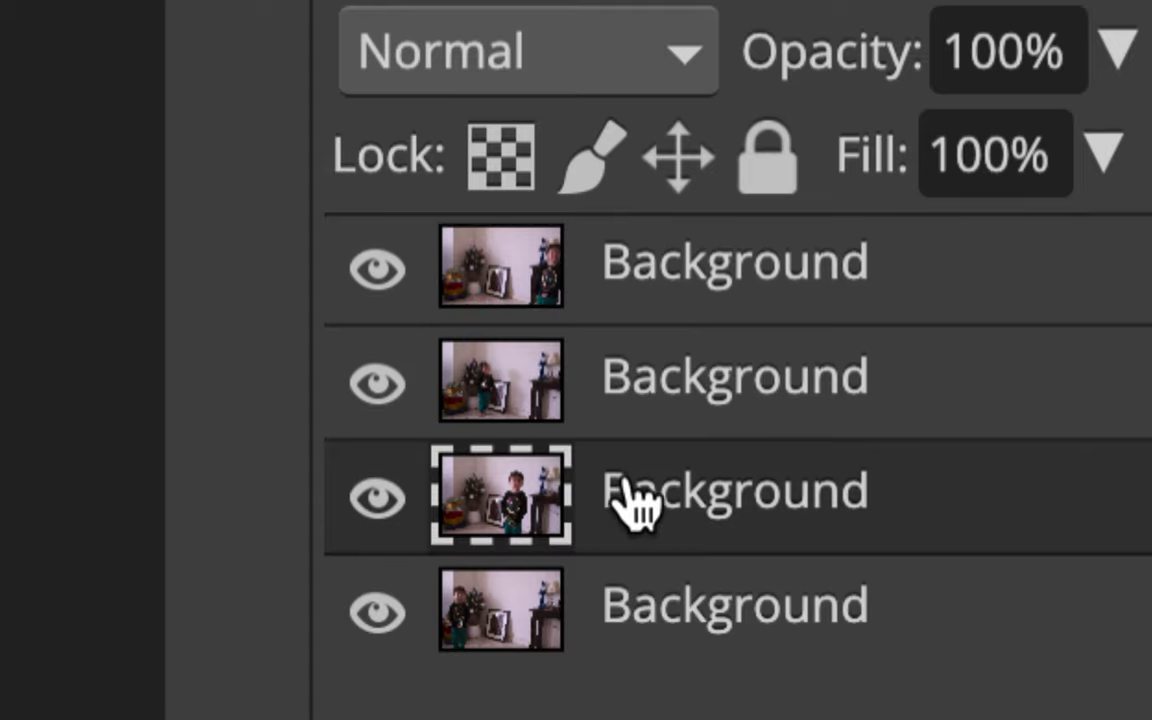
pyautogui.moveTo(630, 488); pyautogui.dragTo(625, 386)
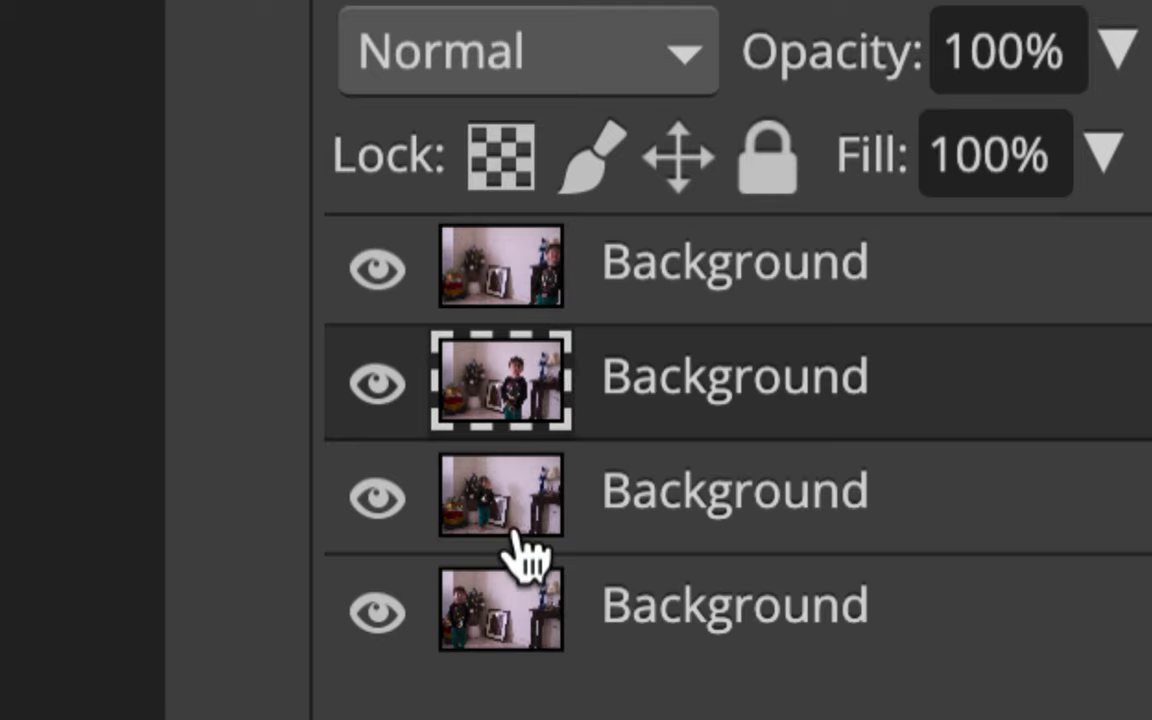
pyautogui.moveTo(512, 605); pyautogui.dragTo(512, 505)
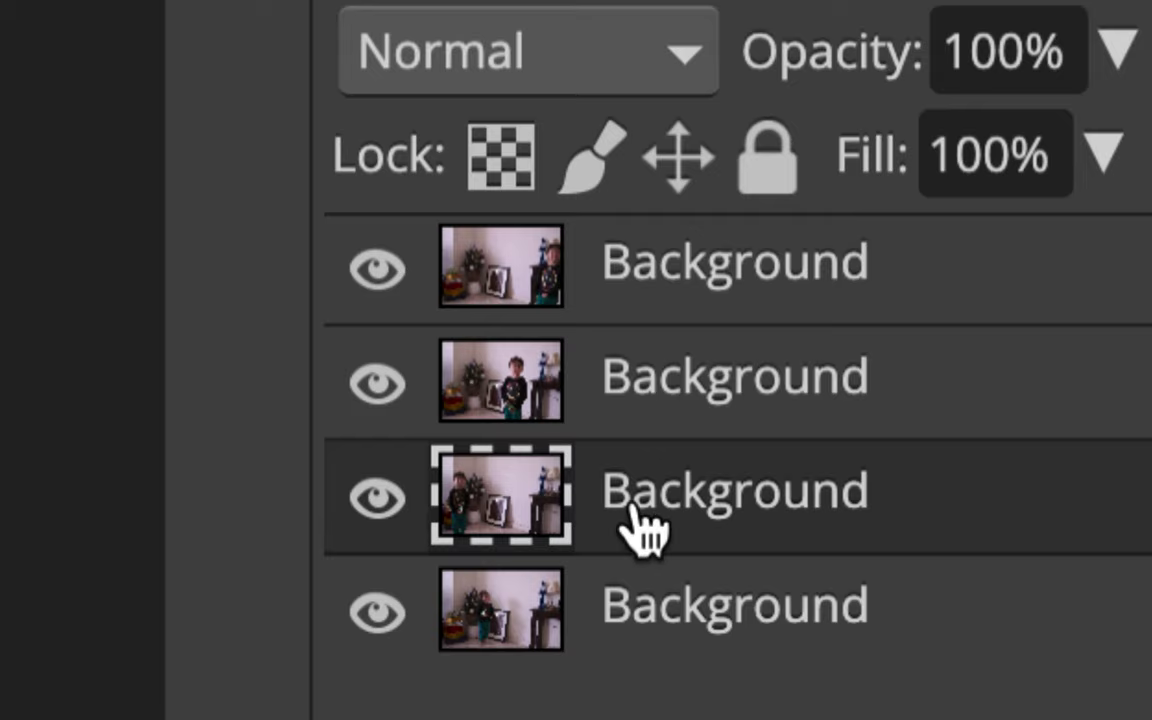
pyautogui.click(562, 614)
pyautogui.moveTo(562, 605); pyautogui.dragTo(553, 476)
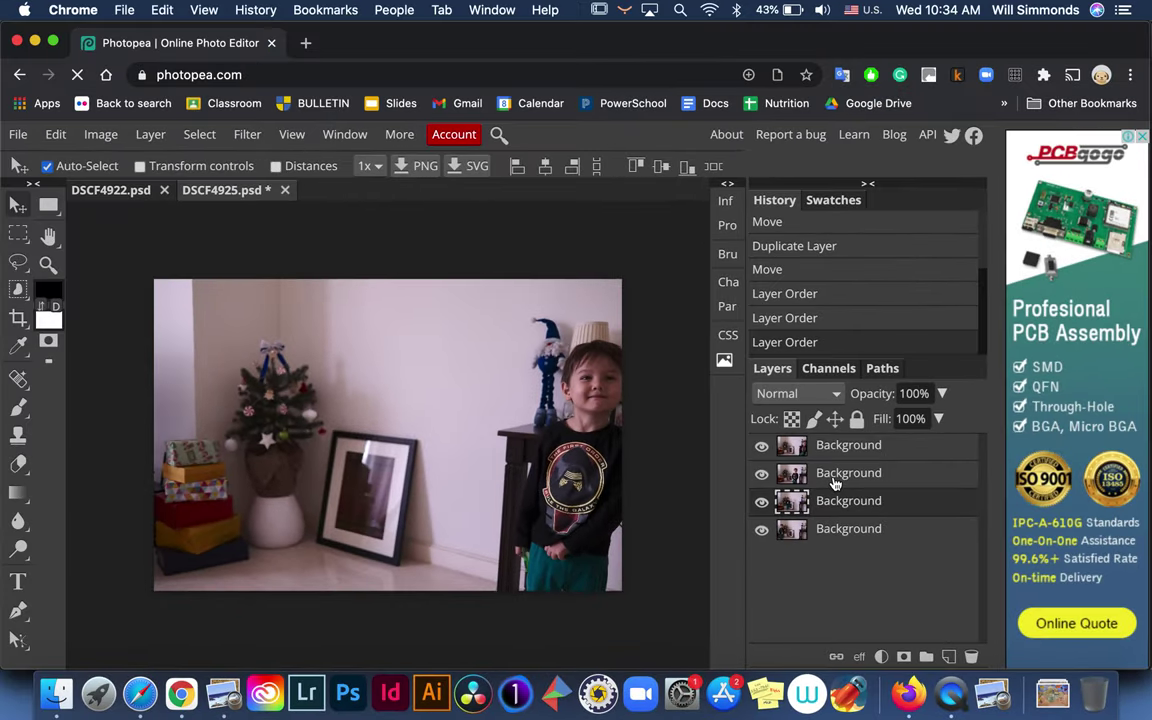
pyautogui.click(716, 361)
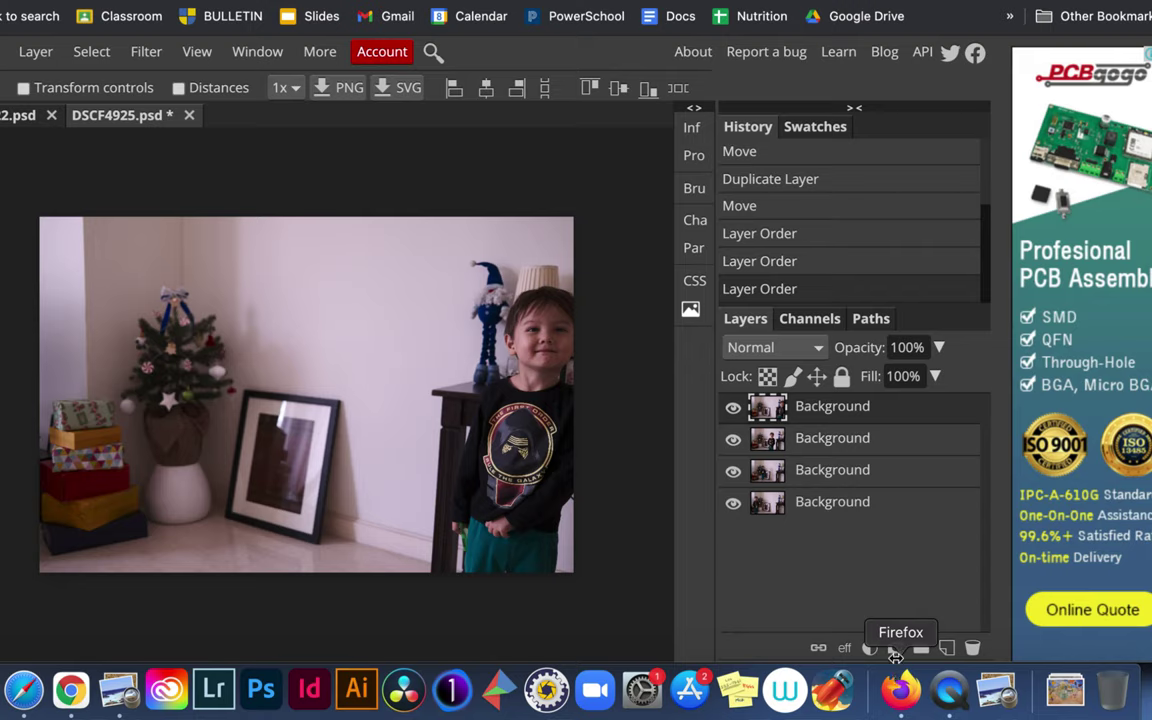
# Step: Add a white layer mask to all four Background layers, then target the top layer's mask
pyautogui.click(895, 648)
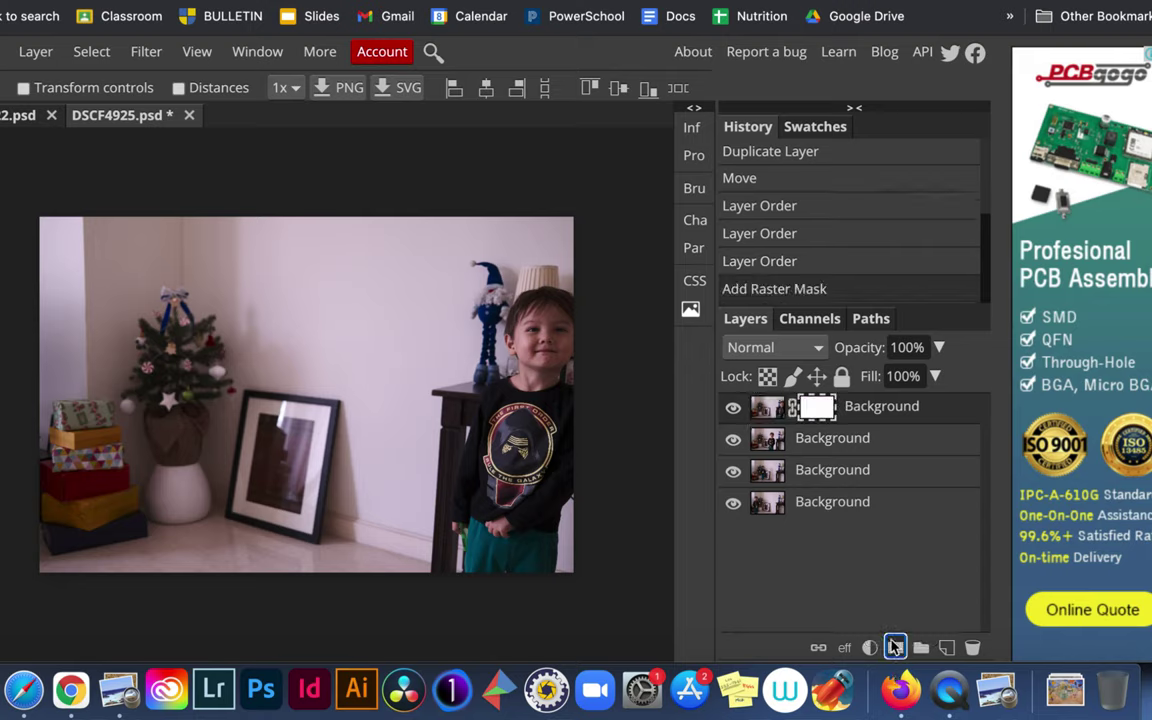
pyautogui.click(830, 443)
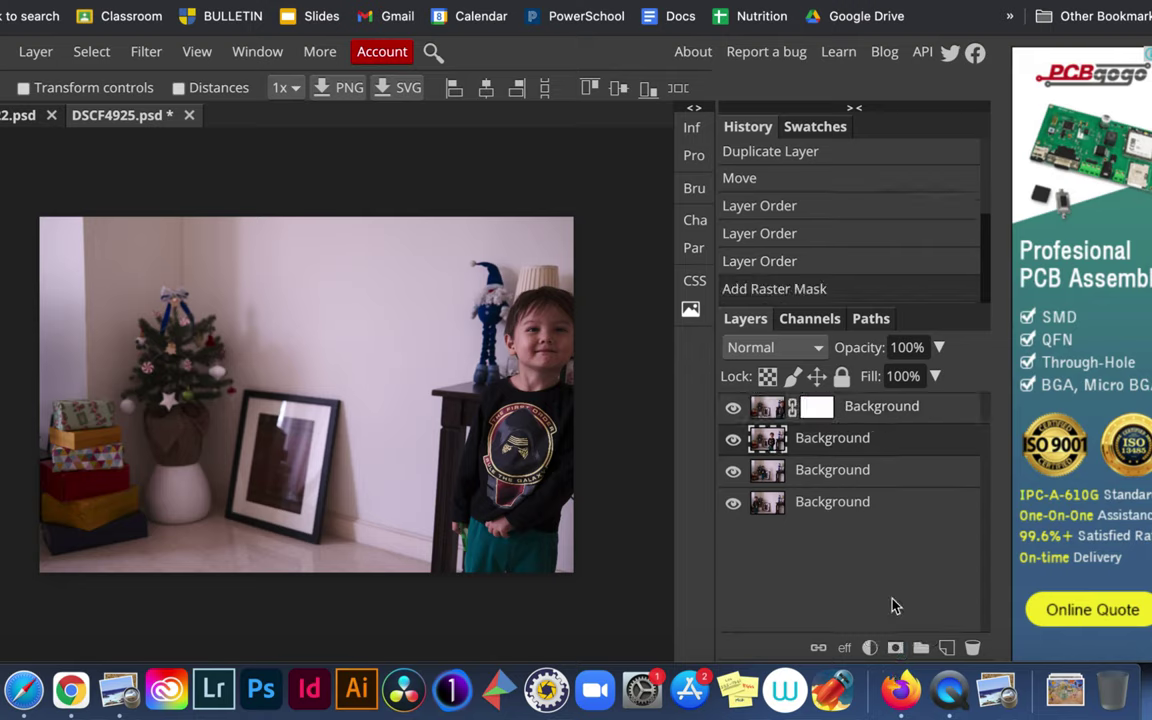
pyautogui.click(895, 648)
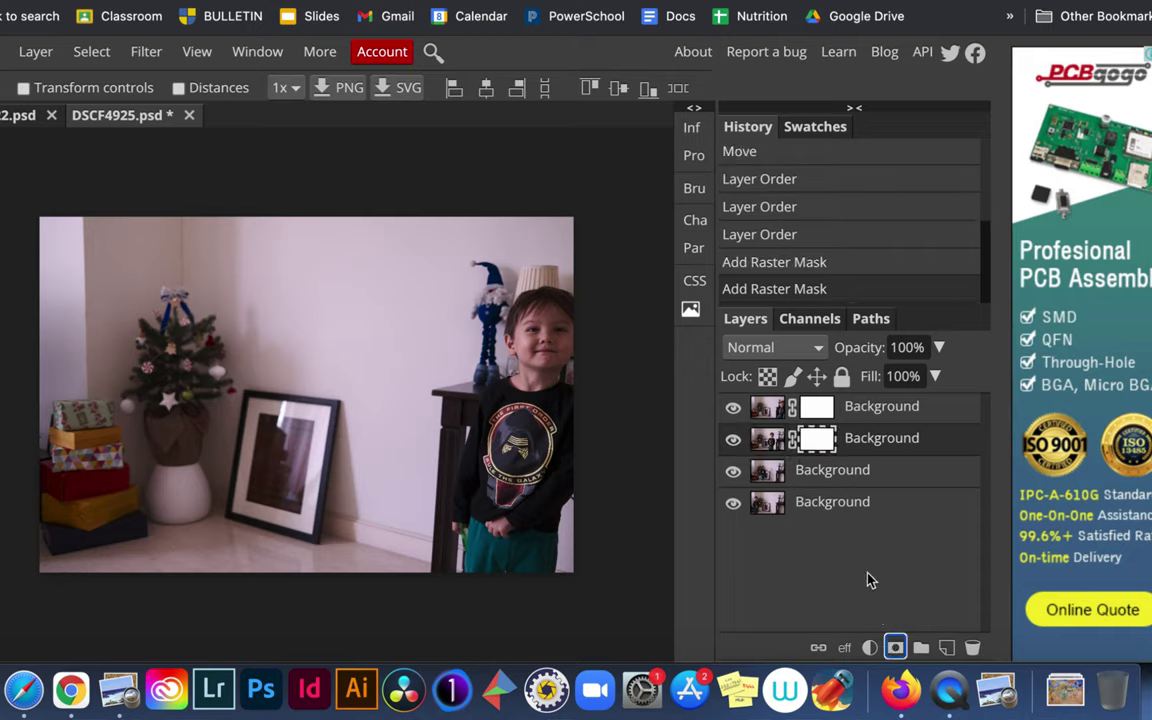
pyautogui.click(805, 470)
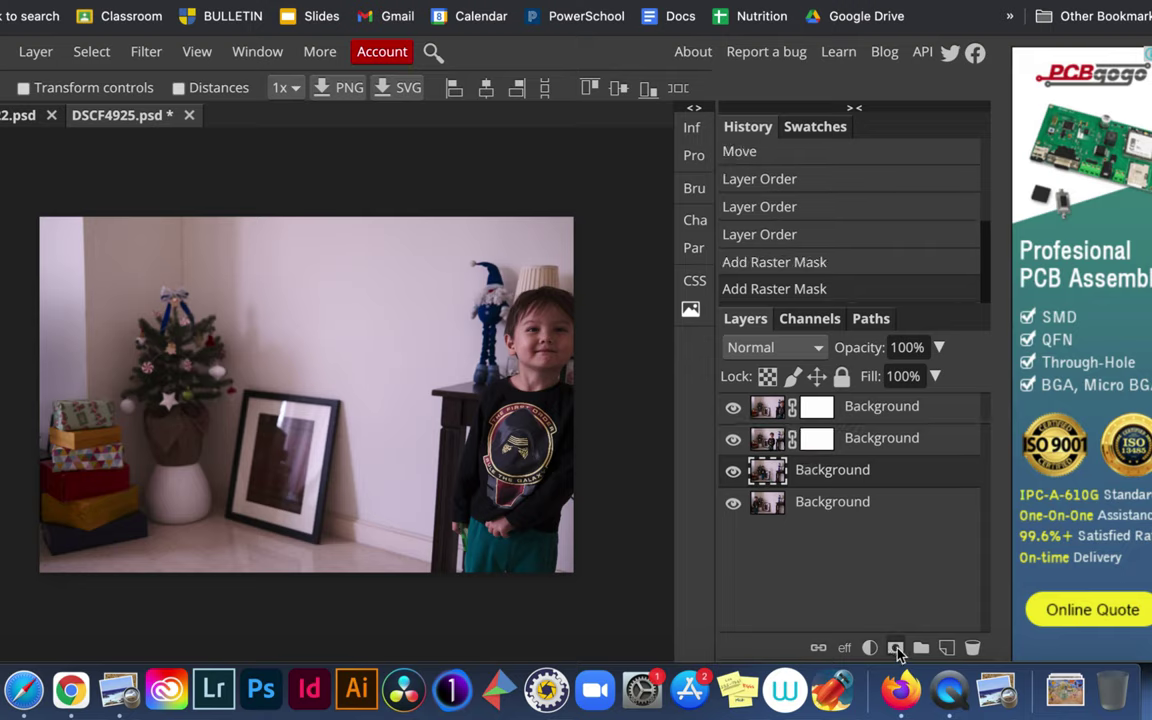
pyautogui.click(895, 648)
pyautogui.click(841, 503)
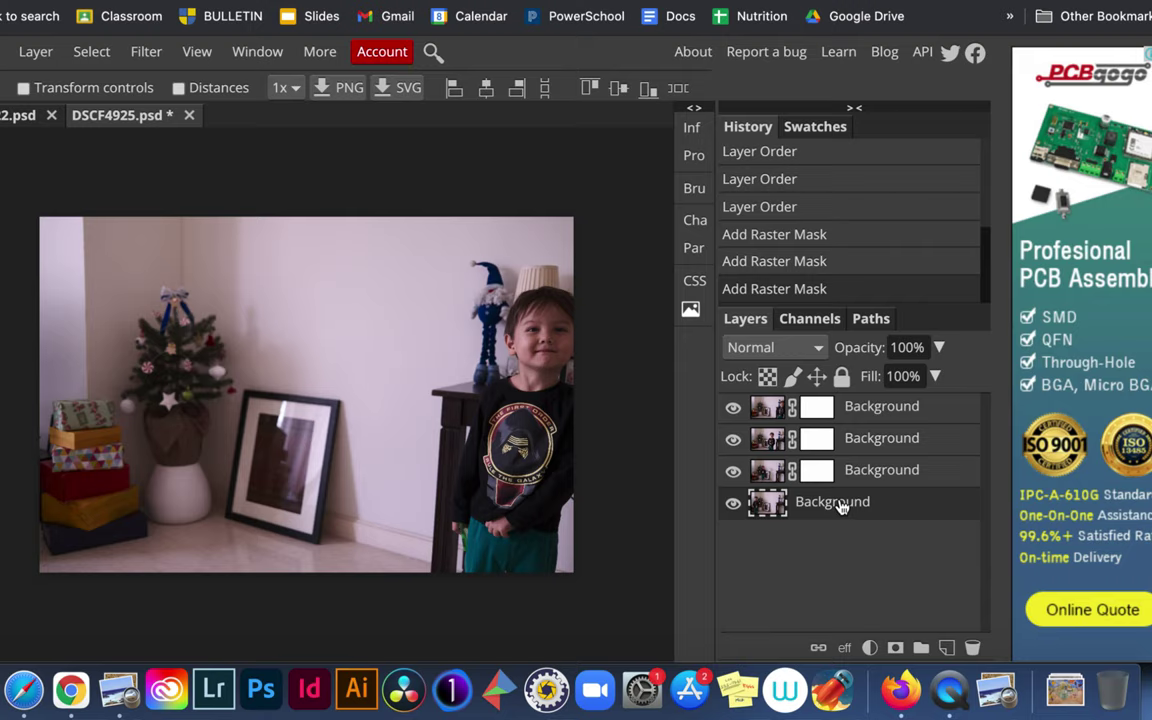
pyautogui.click(895, 648)
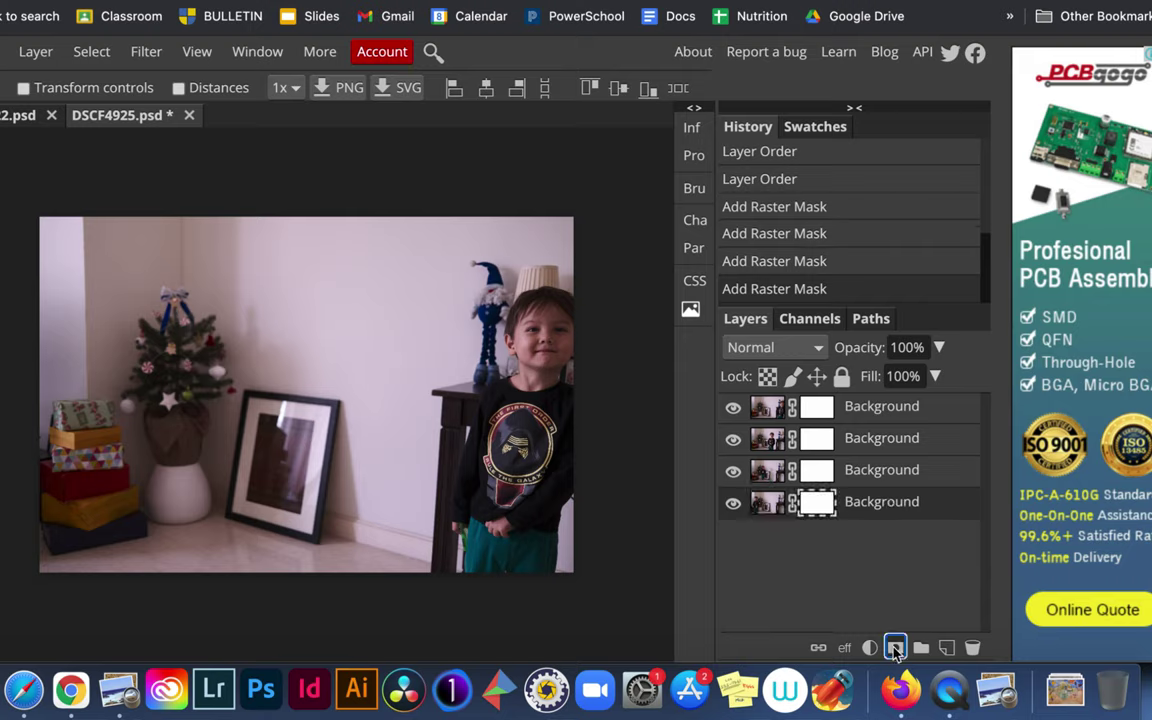
pyautogui.click(817, 410)
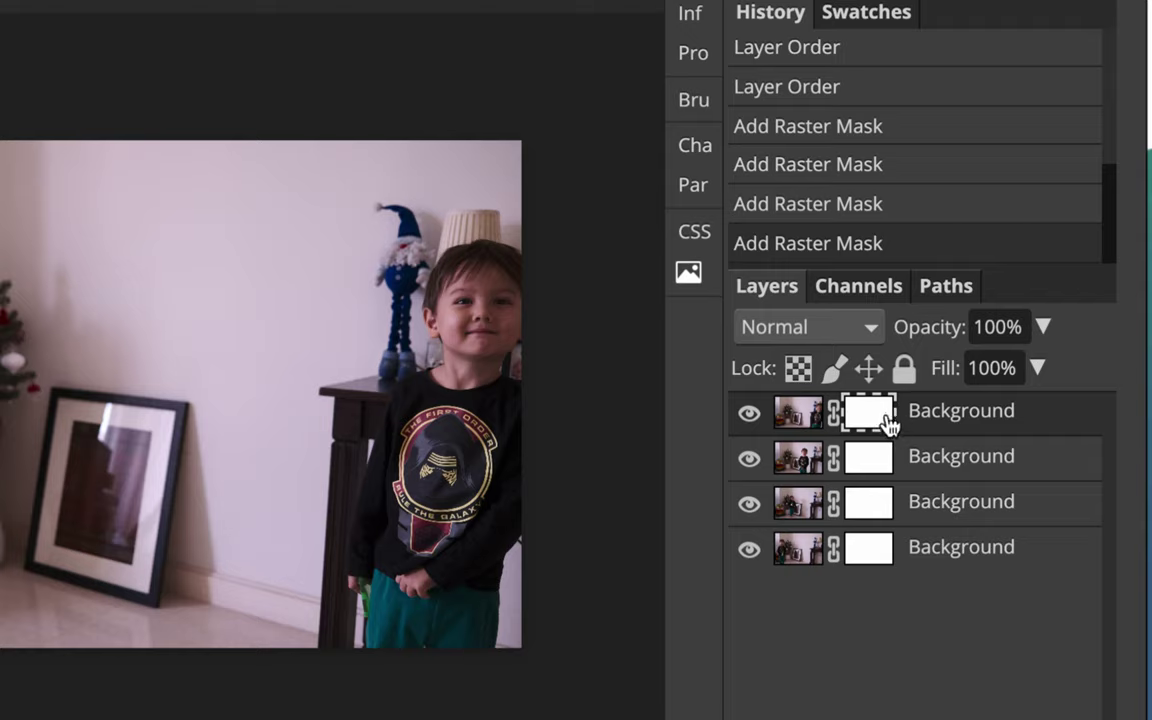
# Step: Lock the top layer against painting, choose the Brush tool, and make white the foreground colour
pyautogui.click(799, 414)
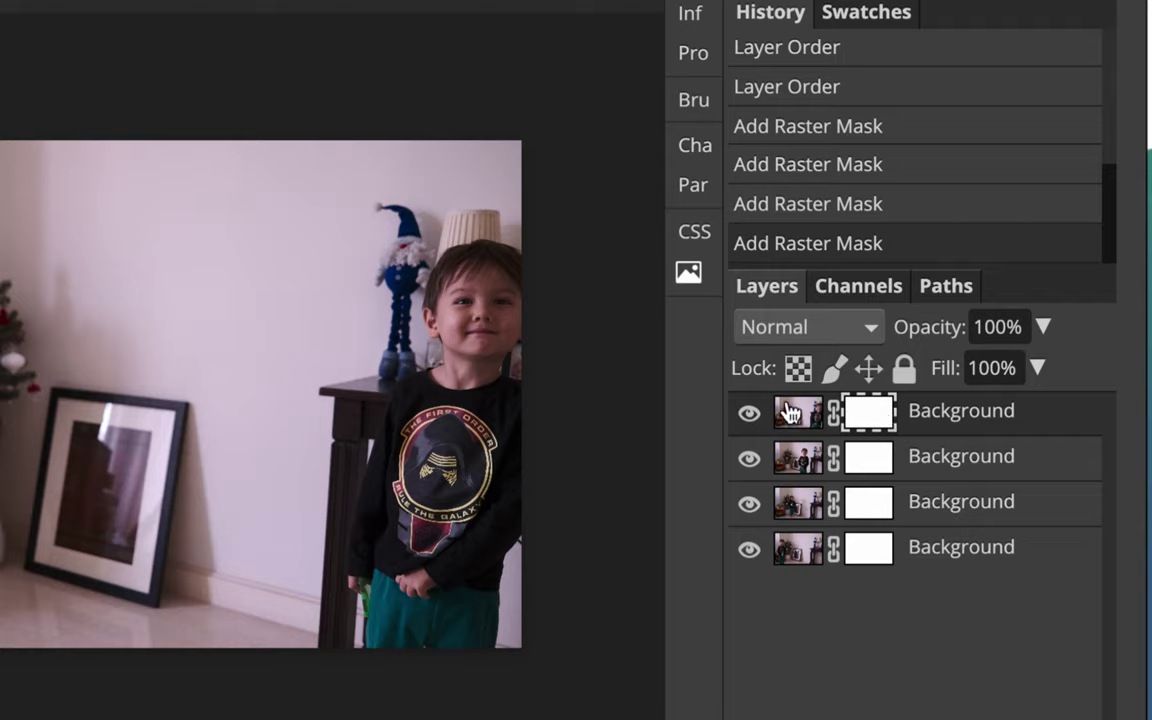
pyautogui.click(872, 415)
pyautogui.click(830, 369)
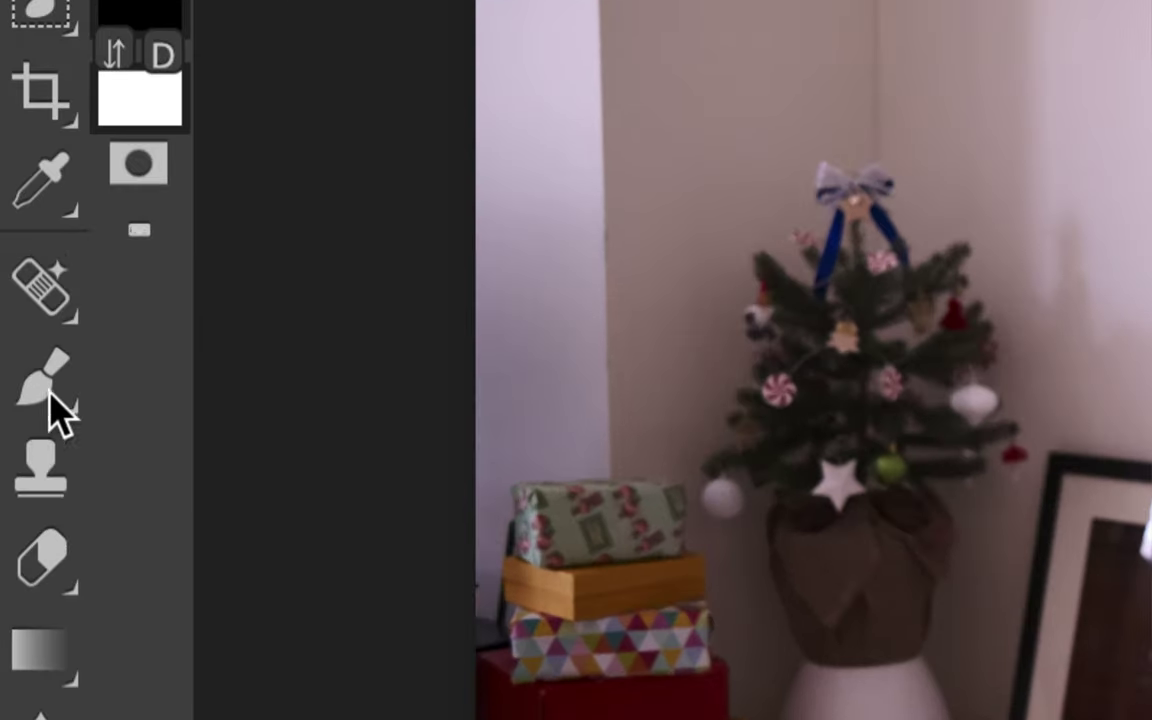
pyautogui.click(48, 390)
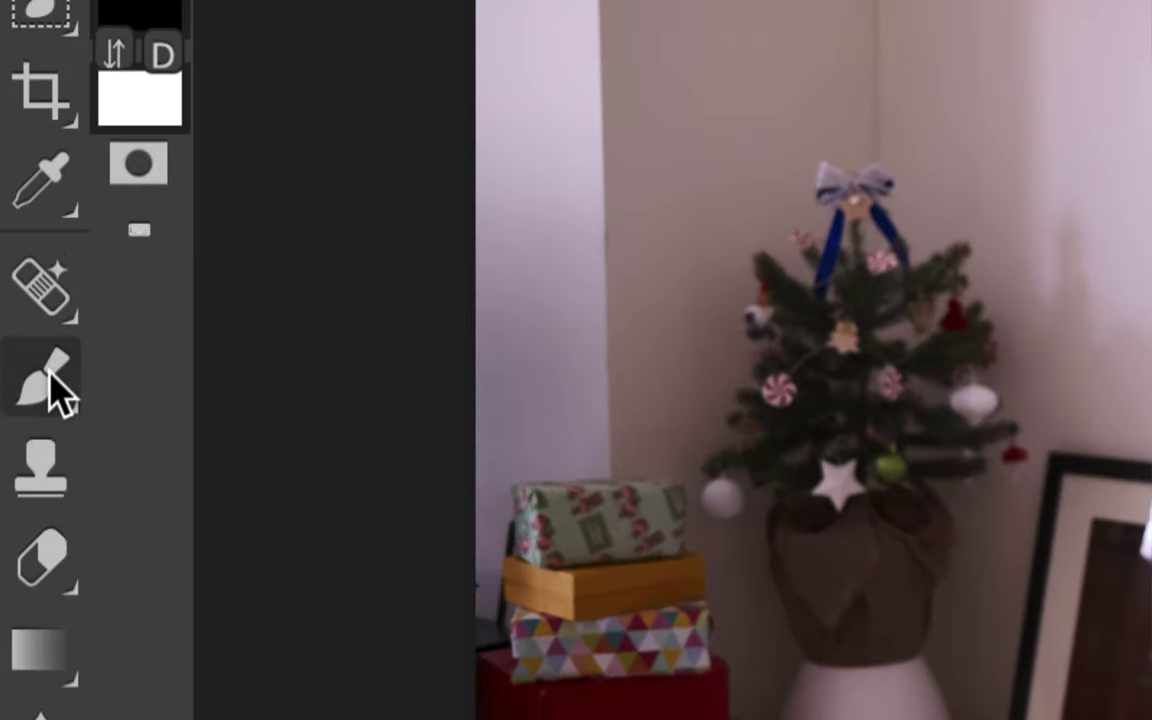
pyautogui.click(55, 388)
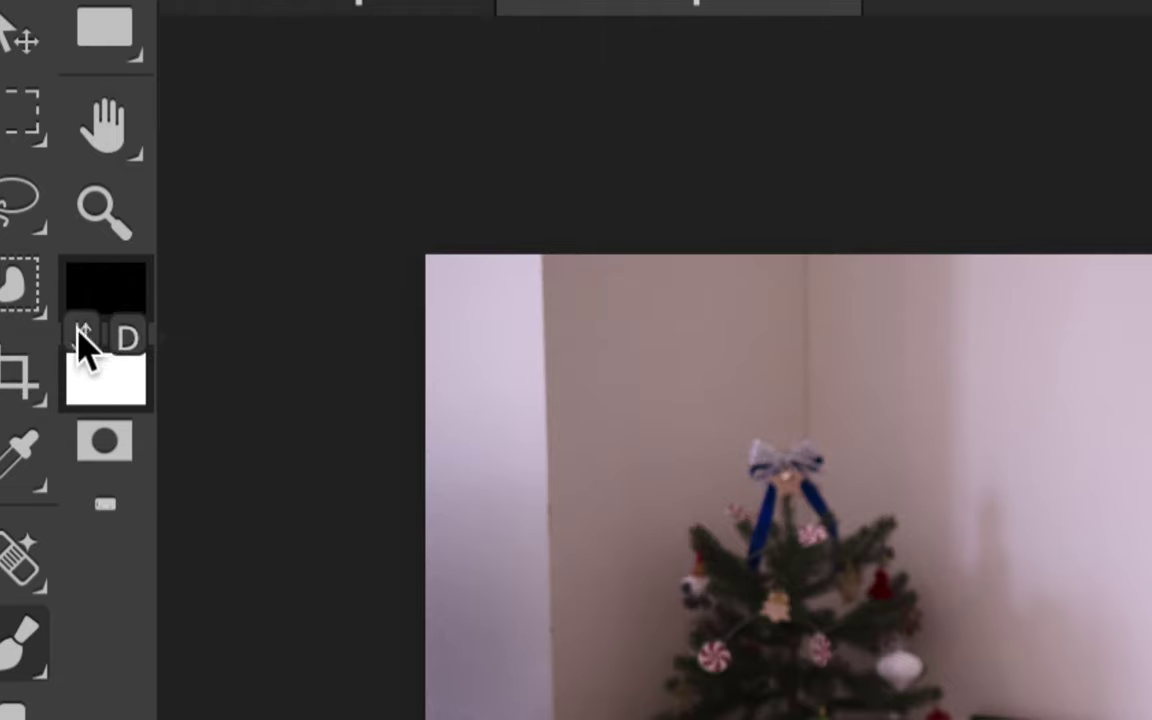
pyautogui.click(84, 338)
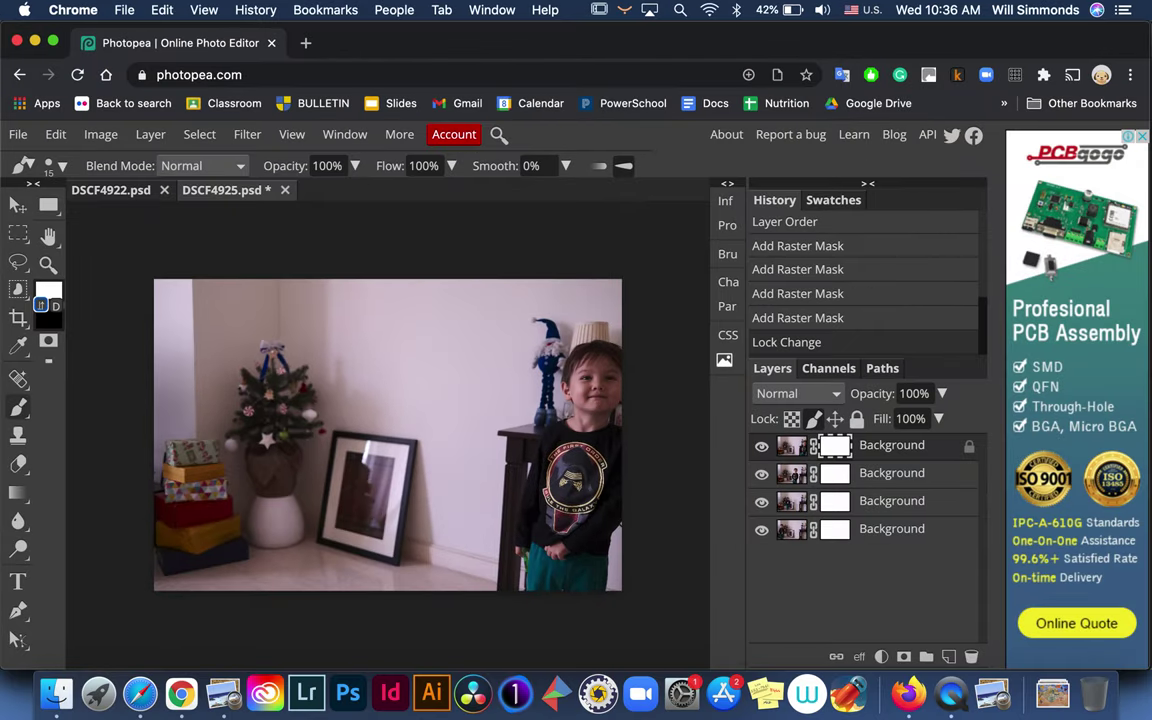
# Step: Unlock the top layer and undo a test stroke painted on its mask
pyautogui.click(484, 373)
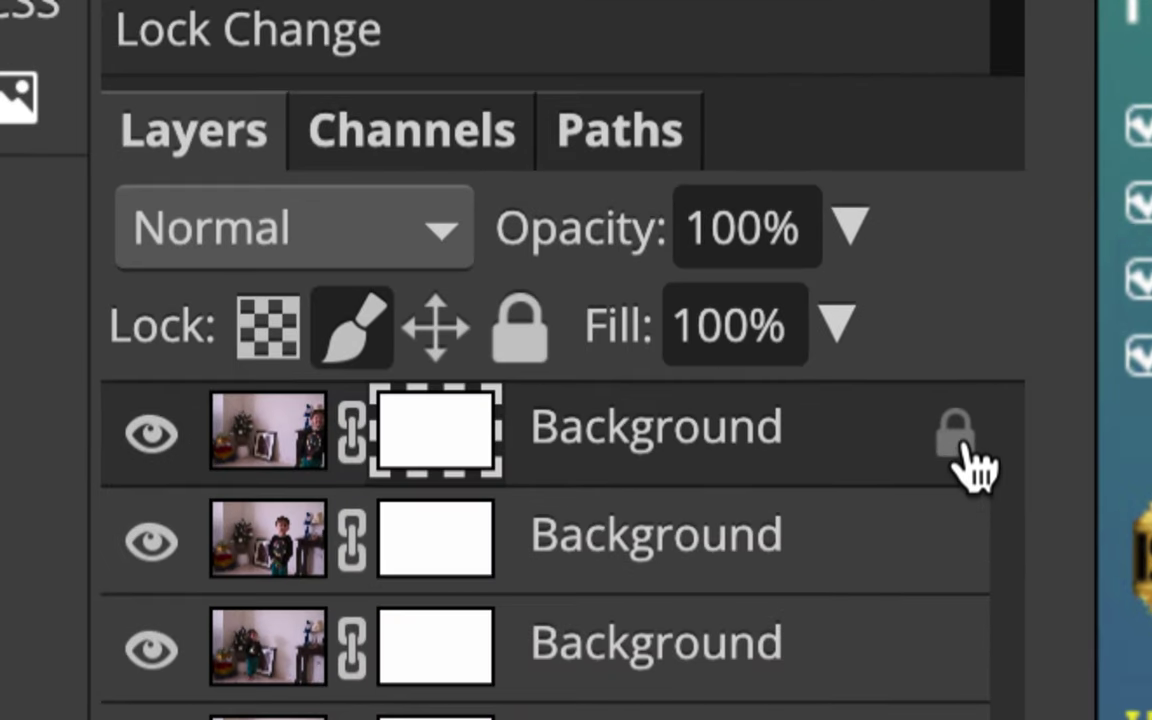
pyautogui.click(960, 440)
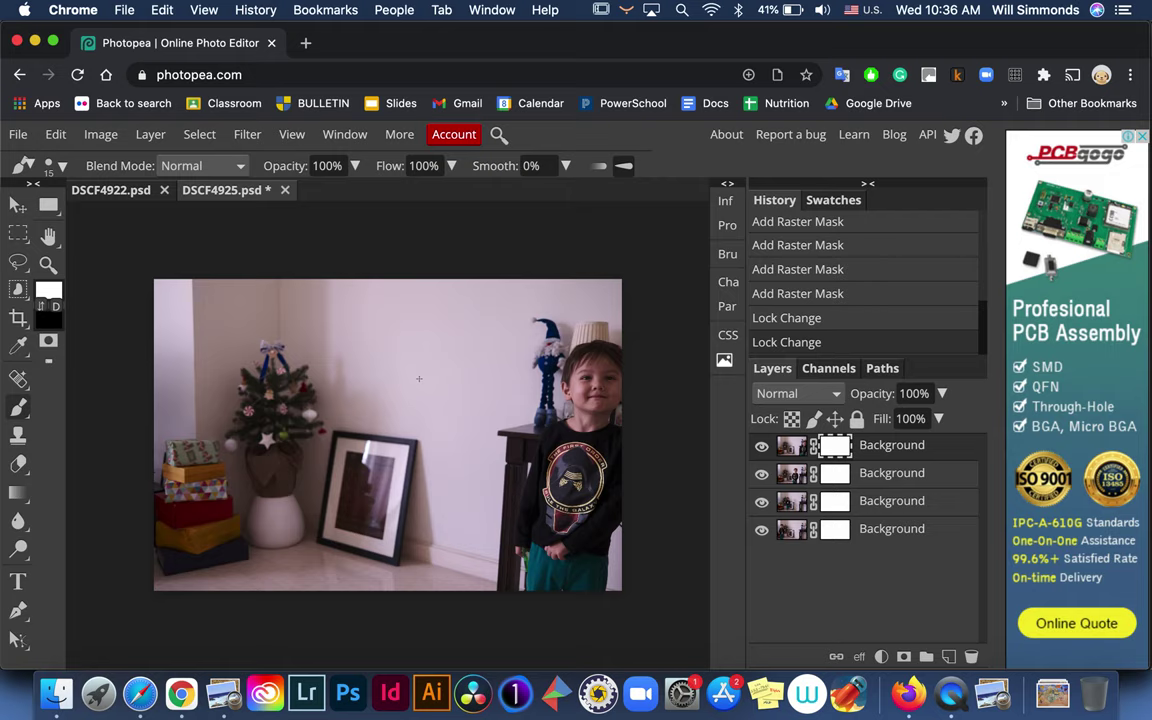
pyautogui.moveTo(427, 374); pyautogui.dragTo(476, 407)
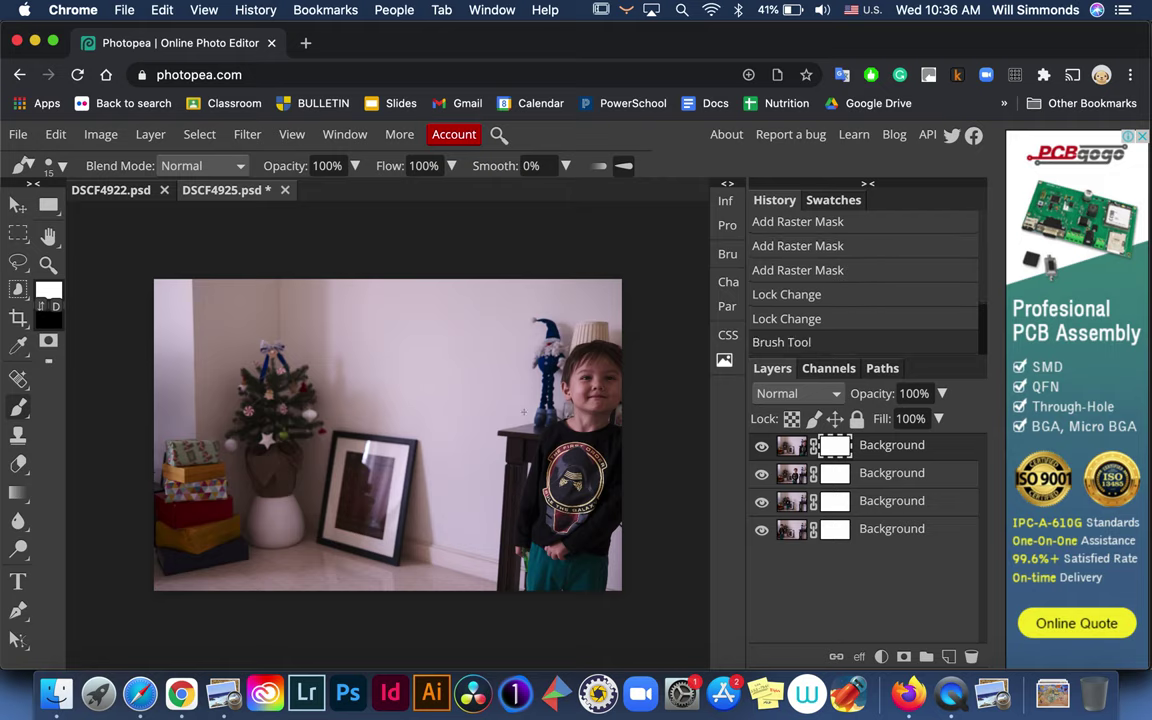
pyautogui.press('super+z')
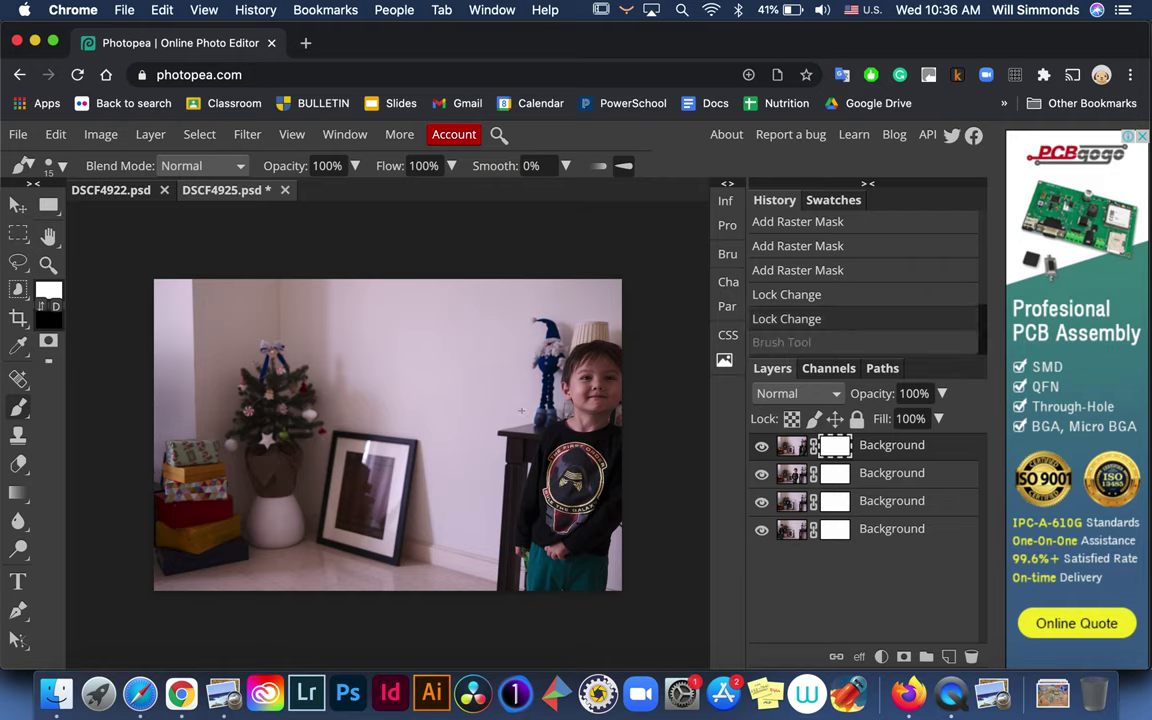
# Step: Resize the brush to 800 px at 100% hardness
pyautogui.press(']')
pyautogui.press(']')
pyautogui.press(']')
pyautogui.press(']')
pyautogui.press(']')
pyautogui.press(']')
pyautogui.press(']')
pyautogui.press(']')
pyautogui.press(']')
pyautogui.press(']')
pyautogui.press(']')
pyautogui.press(']')
pyautogui.press(']')
pyautogui.press(']')
pyautogui.press(']')
pyautogui.press(']')
pyautogui.press(']')
pyautogui.press(']')
pyautogui.press(']')
pyautogui.press(']')
pyautogui.press(']')
pyautogui.press('[')
pyautogui.press('[')
pyautogui.press('[')
pyautogui.press('[')
pyautogui.press('[')
pyautogui.press('[')
pyautogui.press(']')
pyautogui.press(']')
pyautogui.press(']')
pyautogui.press(']')
pyautogui.click(61, 168)
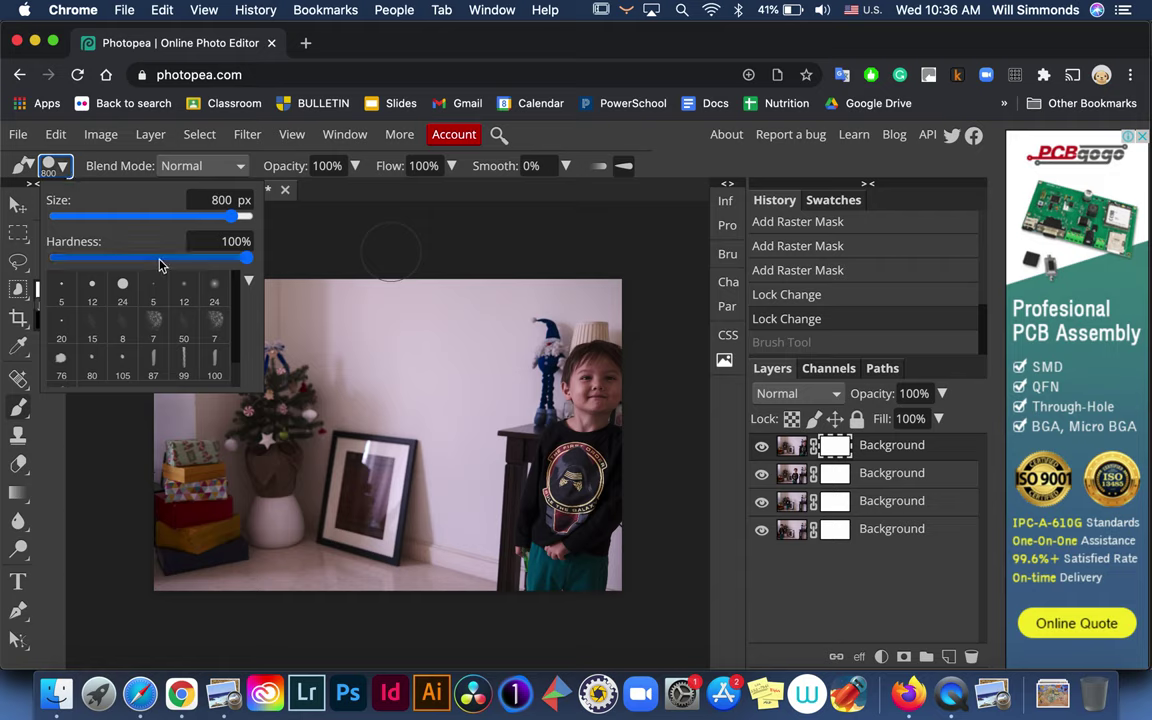
# Step: Lower brush hardness to 41%, restore the undone stroke, and dab the top mask
pyautogui.moveTo(159, 260); pyautogui.dragTo(134, 258)
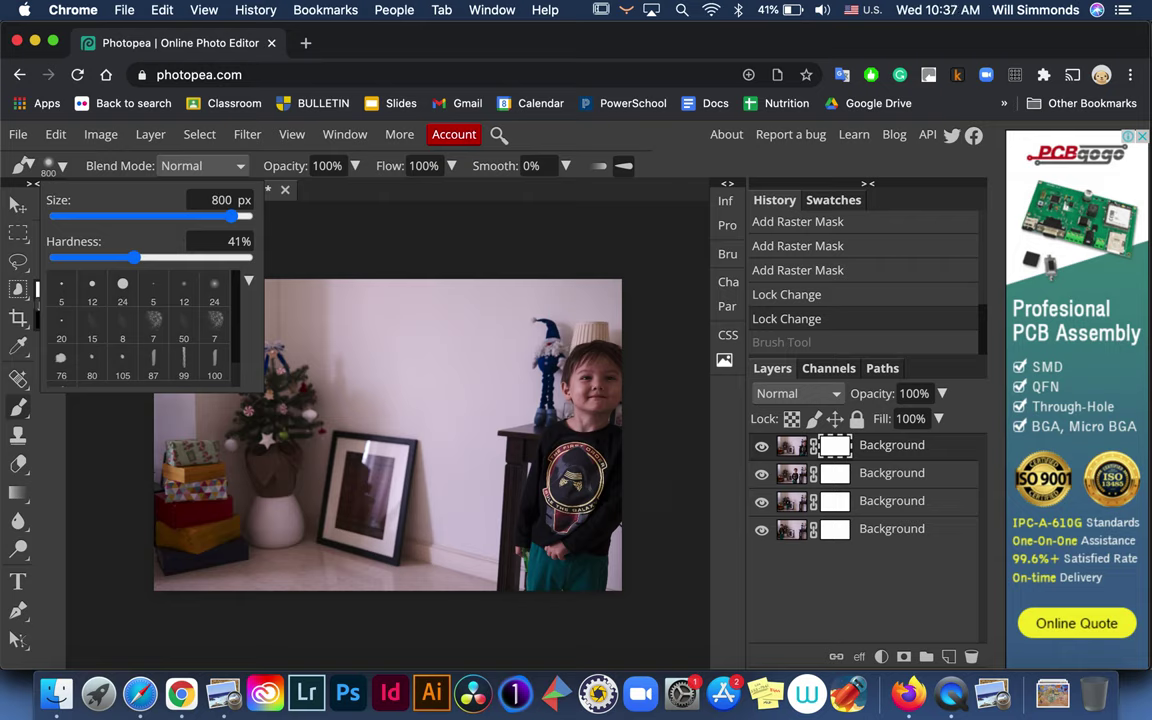
pyautogui.press('Escape')
pyautogui.hotkey('ctrl', 'shift', 'z')
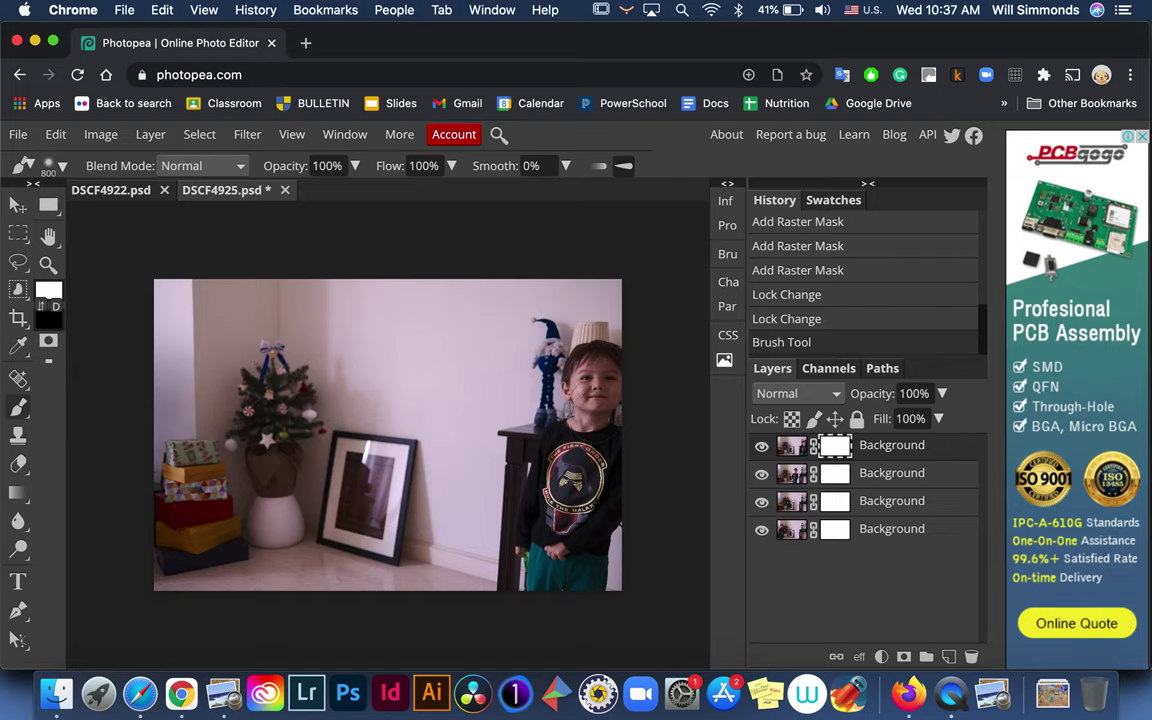
pyautogui.click(270, 305)
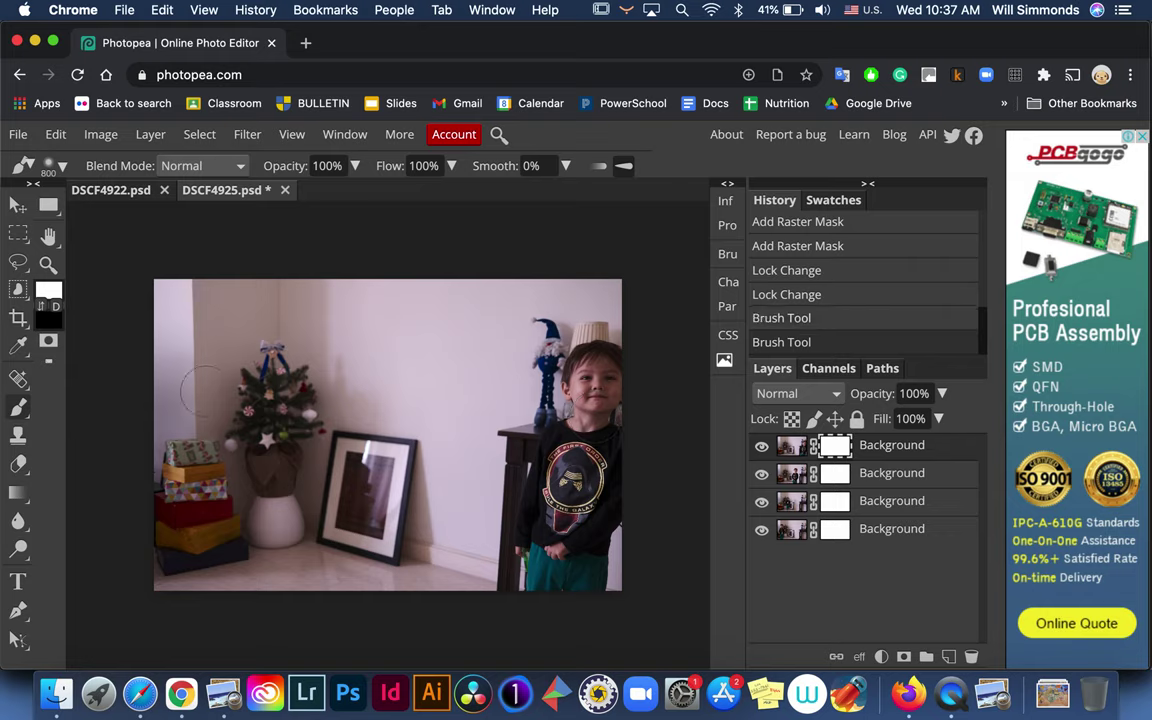
# Step: Paint the right-hand boy's face, head and shirt black on the top mask, then invert it
pyautogui.click(40, 304)
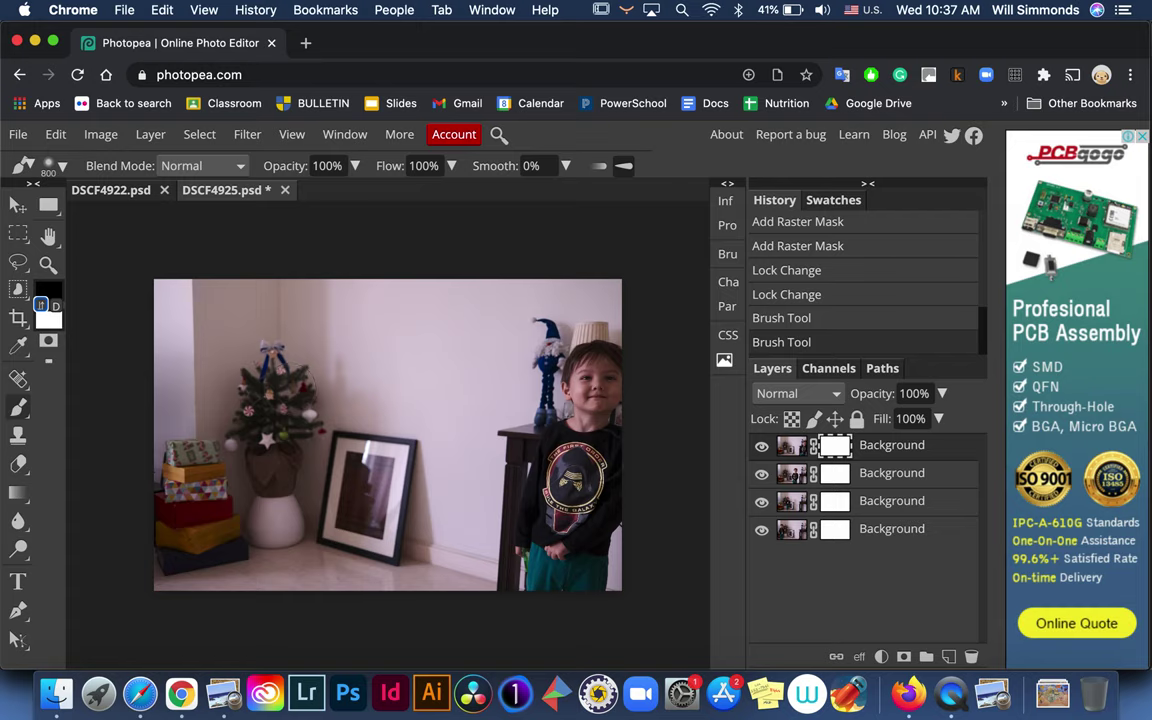
pyautogui.moveTo(560, 385)
pyautogui.mouseDown()
pyautogui.moveTo(585, 360)
pyautogui.moveTo(595, 375)
pyautogui.mouseUp()
pyautogui.moveTo(540, 315)
pyautogui.mouseDown()
pyautogui.moveTo(530, 320)
pyautogui.moveTo(550, 340)
pyautogui.moveTo(520, 310)
pyautogui.moveTo(550, 400)
pyautogui.moveTo(500, 430)
pyautogui.moveTo(572, 475)
pyautogui.mouseUp()
pyautogui.moveTo(543, 412)
pyautogui.mouseDown()
pyautogui.moveTo(555, 437)
pyautogui.moveTo(525, 520)
pyautogui.moveTo(535, 520)
pyautogui.moveTo(530, 465)
pyautogui.moveTo(552, 618)
pyautogui.mouseUp()
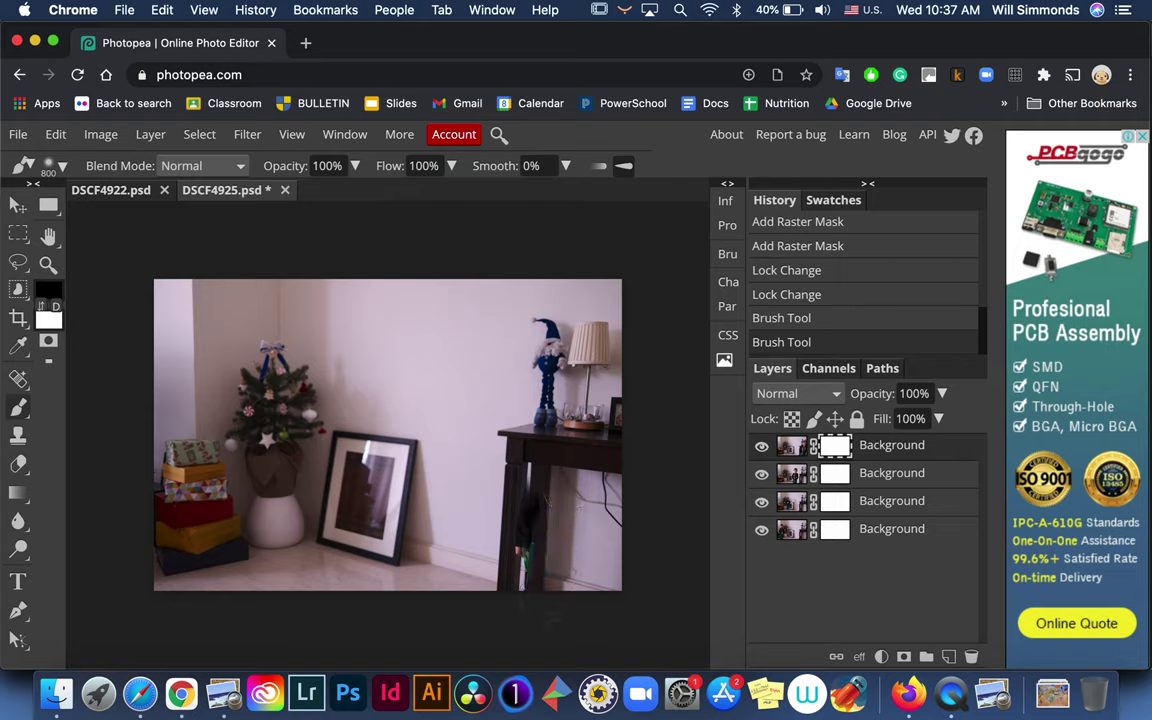
pyautogui.moveTo(530, 540); pyautogui.dragTo(530, 470)
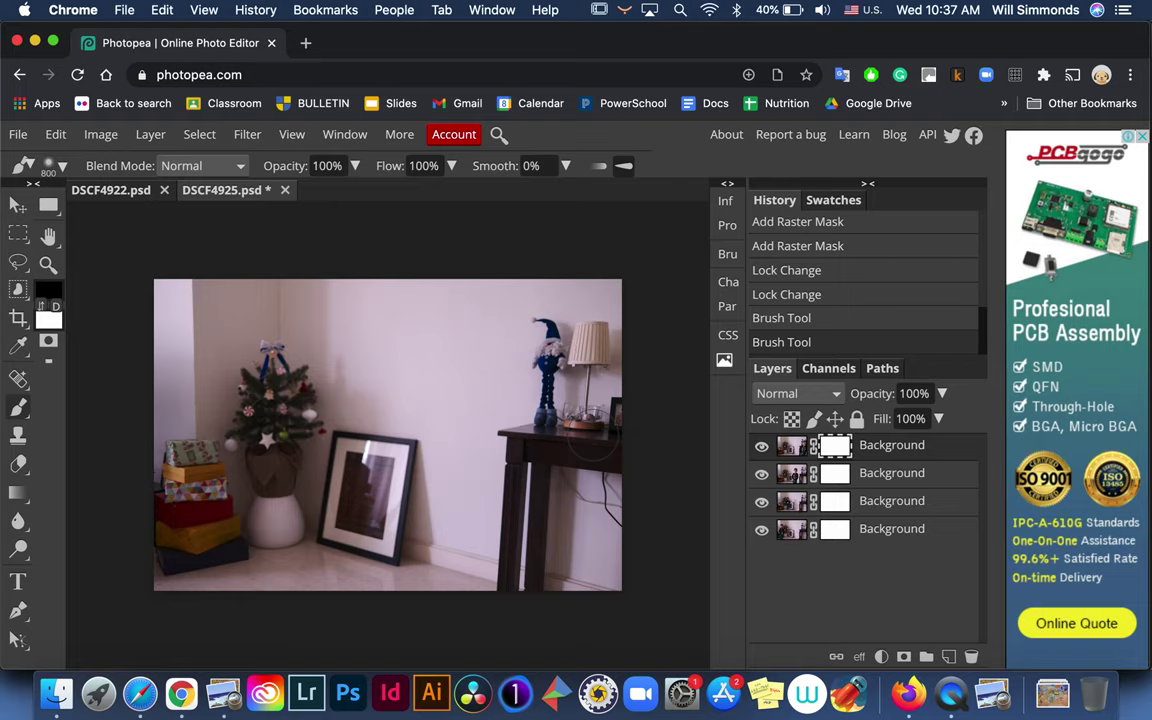
pyautogui.moveTo(590, 440); pyautogui.dragTo(605, 442)
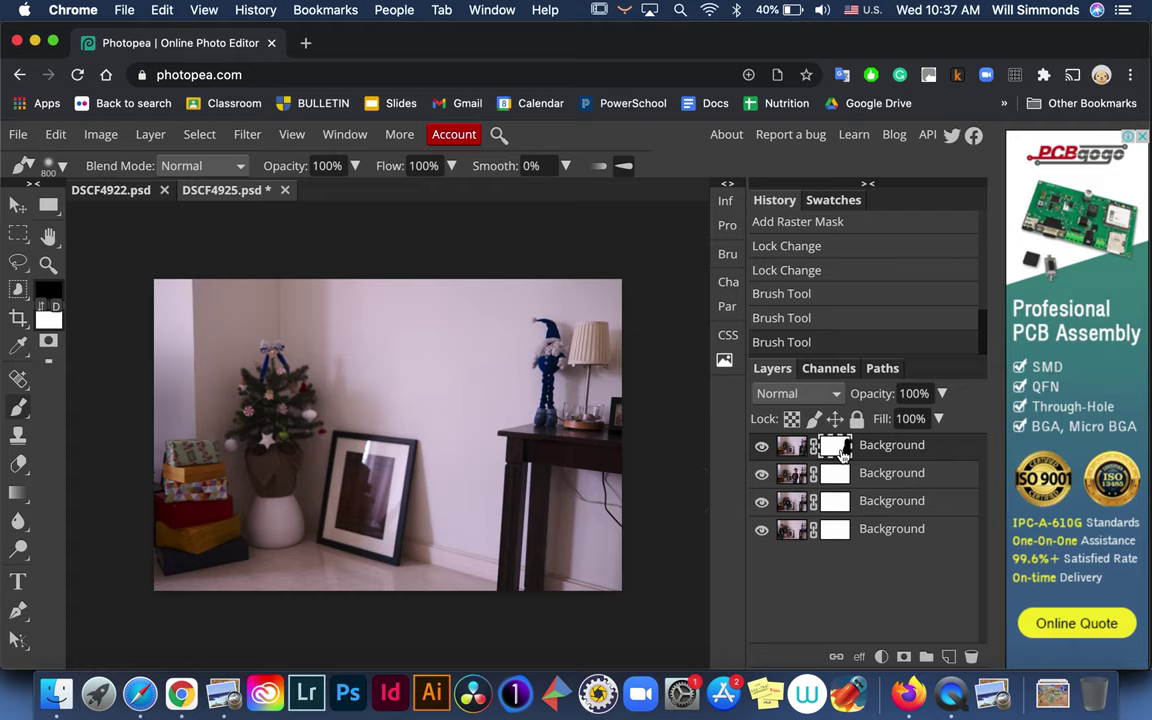
pyautogui.press('super+i')
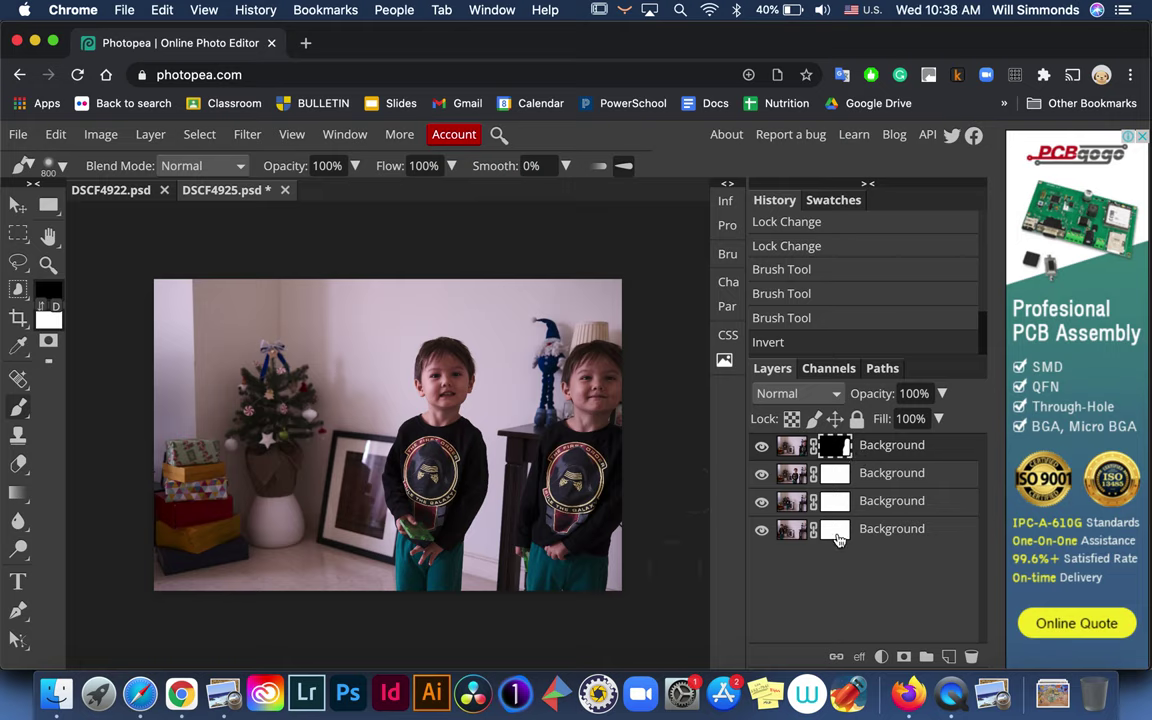
# Step: On the second layer's mask, paint out the middle boy's face, hair and edge by the frame
pyautogui.click(837, 476)
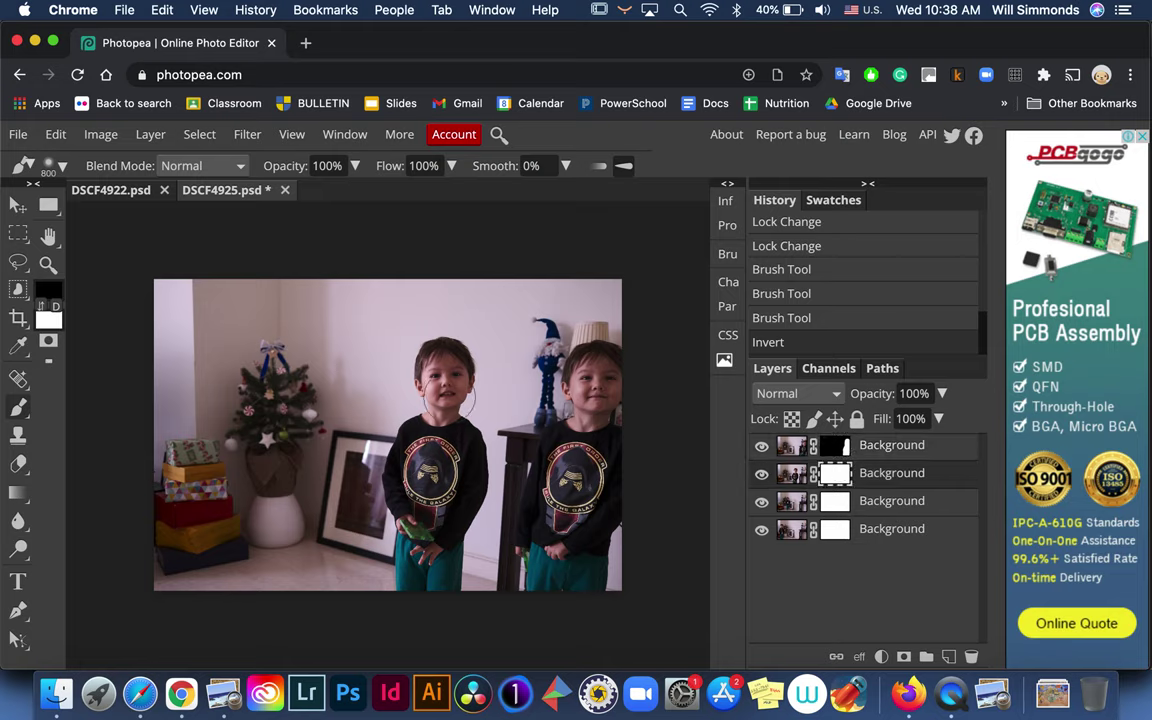
pyautogui.moveTo(448, 388)
pyautogui.mouseDown()
pyautogui.moveTo(439, 329)
pyautogui.moveTo(425, 345)
pyautogui.mouseUp()
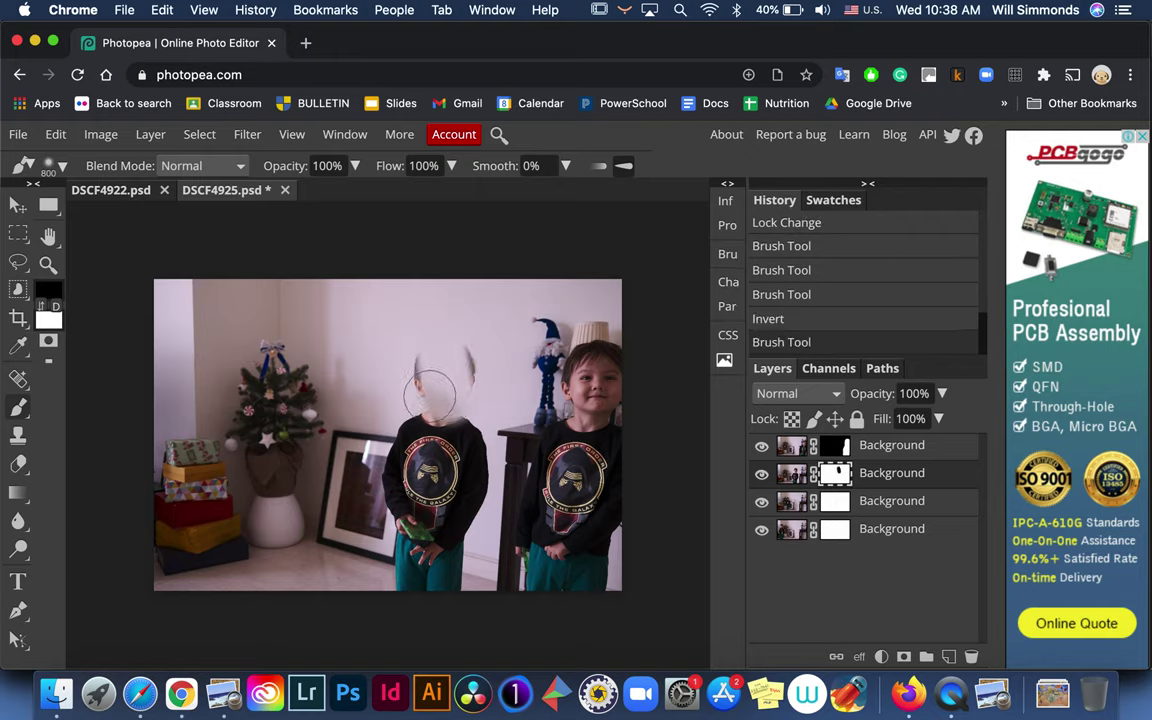
pyautogui.moveTo(430, 395)
pyautogui.mouseDown()
pyautogui.moveTo(432, 342)
pyautogui.moveTo(465, 360)
pyautogui.moveTo(463, 386)
pyautogui.moveTo(420, 365)
pyautogui.moveTo(455, 400)
pyautogui.moveTo(453, 537)
pyautogui.moveTo(430, 580)
pyautogui.moveTo(420, 520)
pyautogui.moveTo(372, 528)
pyautogui.moveTo(365, 500)
pyautogui.moveTo(405, 555)
pyautogui.moveTo(360, 460)
pyautogui.moveTo(390, 430)
pyautogui.moveTo(416, 478)
pyautogui.moveTo(380, 405)
pyautogui.moveTo(385, 370)
pyautogui.moveTo(375, 400)
pyautogui.moveTo(400, 450)
pyautogui.moveTo(360, 425)
pyautogui.moveTo(358, 440)
pyautogui.moveTo(385, 545)
pyautogui.mouseUp()
pyautogui.moveTo(412, 503)
pyautogui.mouseDown()
pyautogui.moveTo(345, 515)
pyautogui.moveTo(390, 520)
pyautogui.moveTo(415, 505)
pyautogui.moveTo(445, 523)
pyautogui.moveTo(405, 460)
pyautogui.moveTo(447, 485)
pyautogui.moveTo(430, 465)
pyautogui.moveTo(458, 471)
pyautogui.moveTo(476, 437)
pyautogui.moveTo(471, 416)
pyautogui.moveTo(455, 419)
pyautogui.moveTo(453, 465)
pyautogui.moveTo(401, 372)
pyautogui.moveTo(443, 407)
pyautogui.mouseUp()
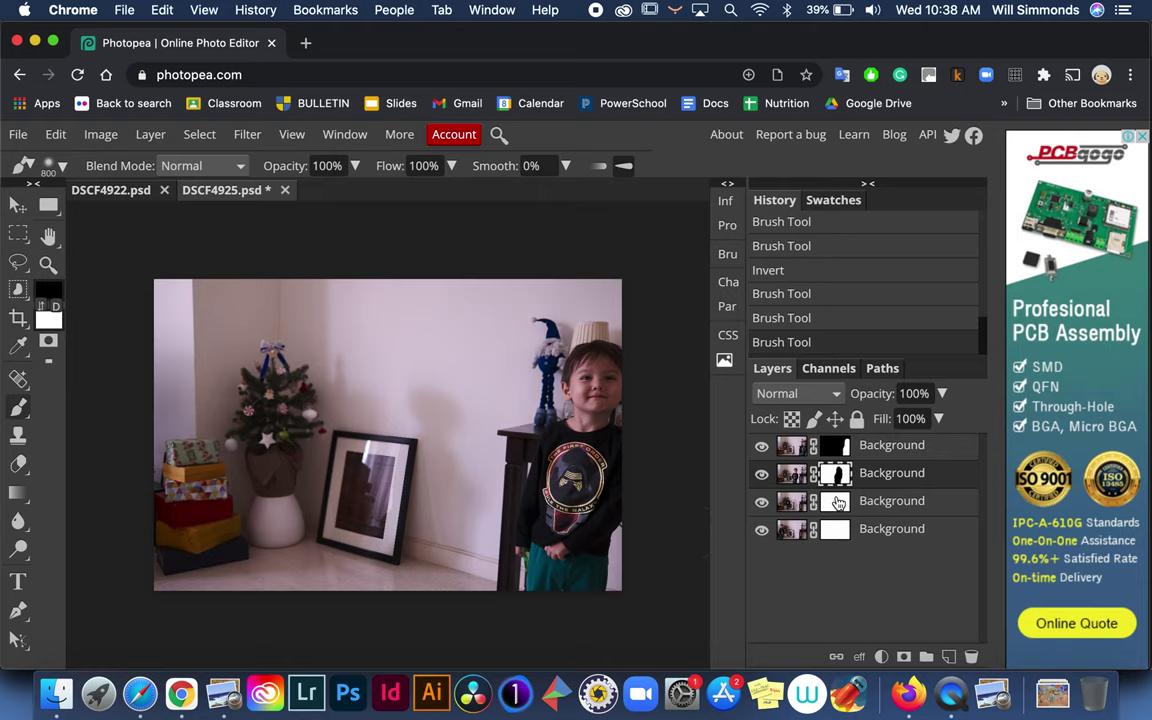
# Step: Invert the second mask for the middle boy, then paint and invert the third to reveal the child by the tree
pyautogui.press('super+i')
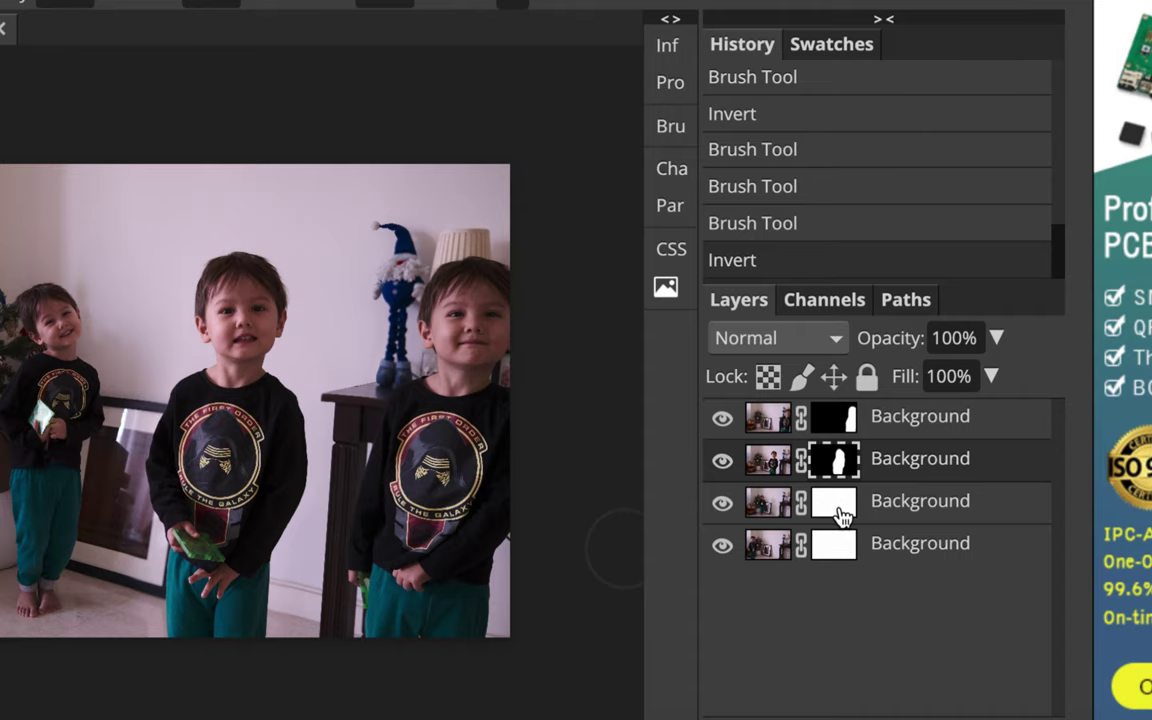
pyautogui.click(840, 510)
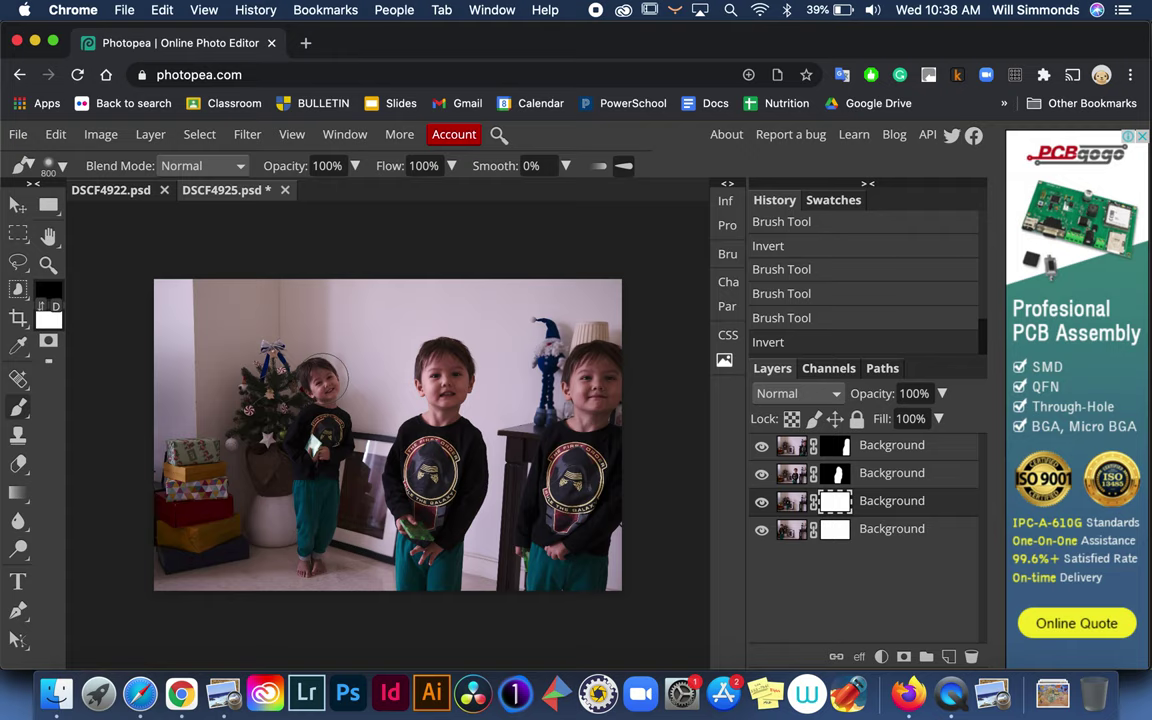
pyautogui.moveTo(325, 375)
pyautogui.mouseDown()
pyautogui.moveTo(320, 435)
pyautogui.moveTo(300, 475)
pyautogui.moveTo(311, 561)
pyautogui.mouseUp()
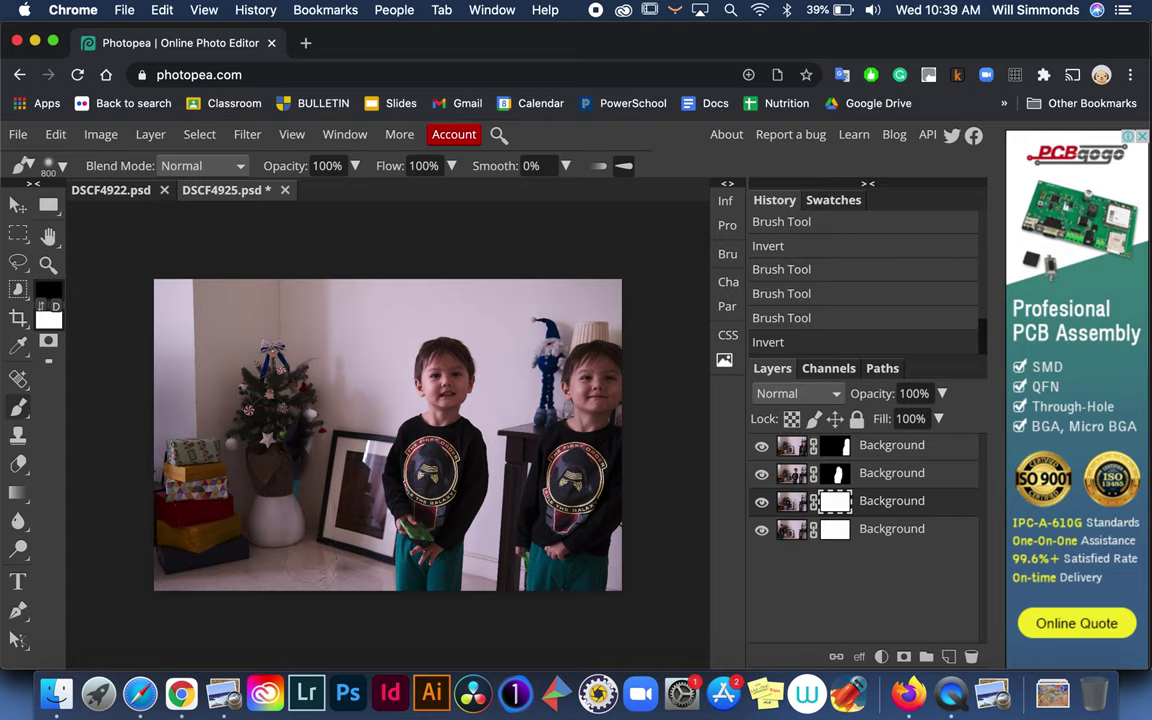
pyautogui.moveTo(260, 490)
pyautogui.mouseDown()
pyautogui.moveTo(268, 388)
pyautogui.moveTo(302, 330)
pyautogui.moveTo(336, 388)
pyautogui.mouseUp()
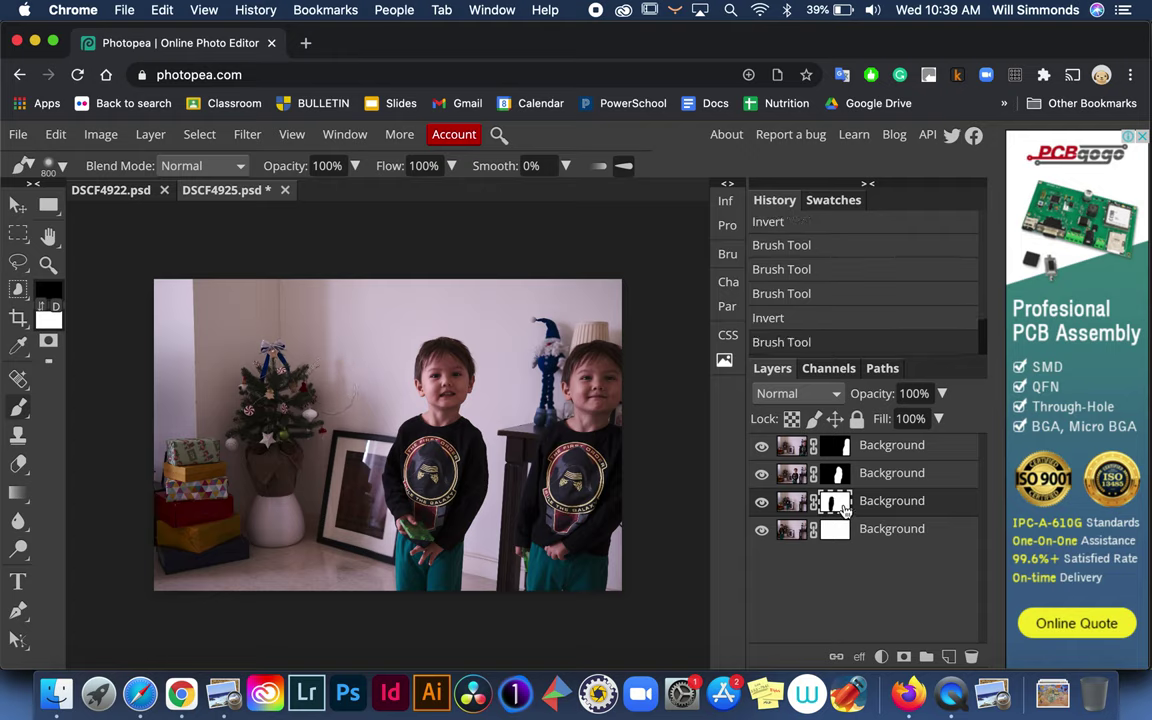
pyautogui.press('super+i')
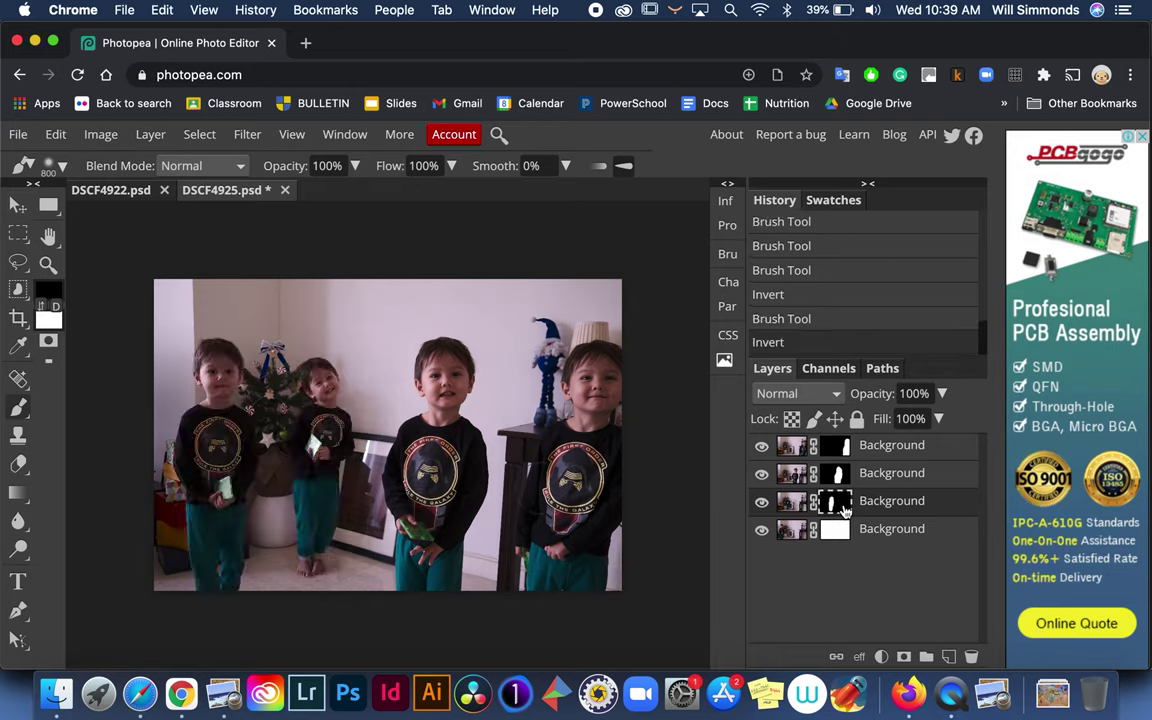